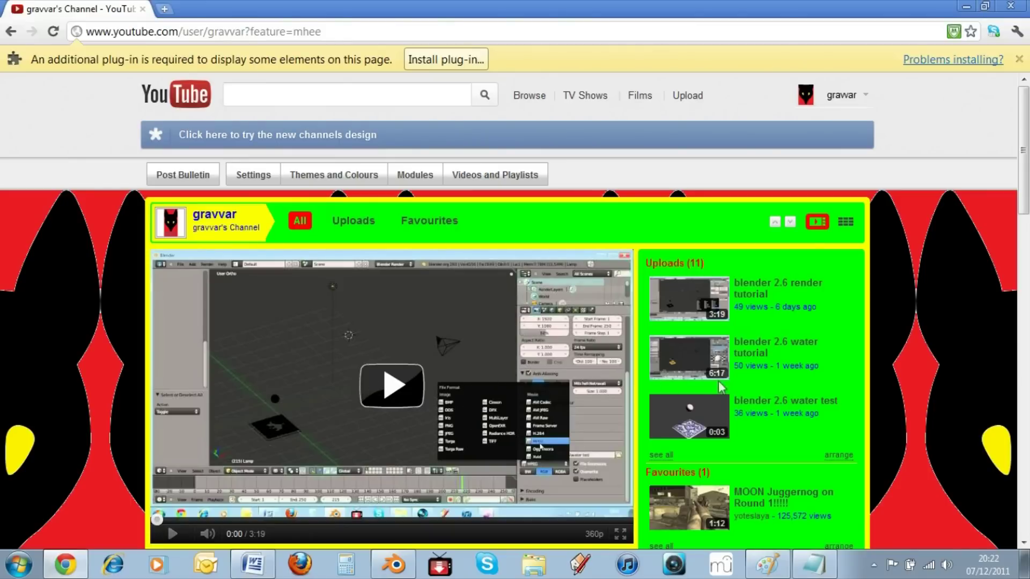
Step: Scroll through the YouTube channel page and highlight a subscriber's name
scroll(365, 338, down, 6)
scroll(364, 335, down, 5)
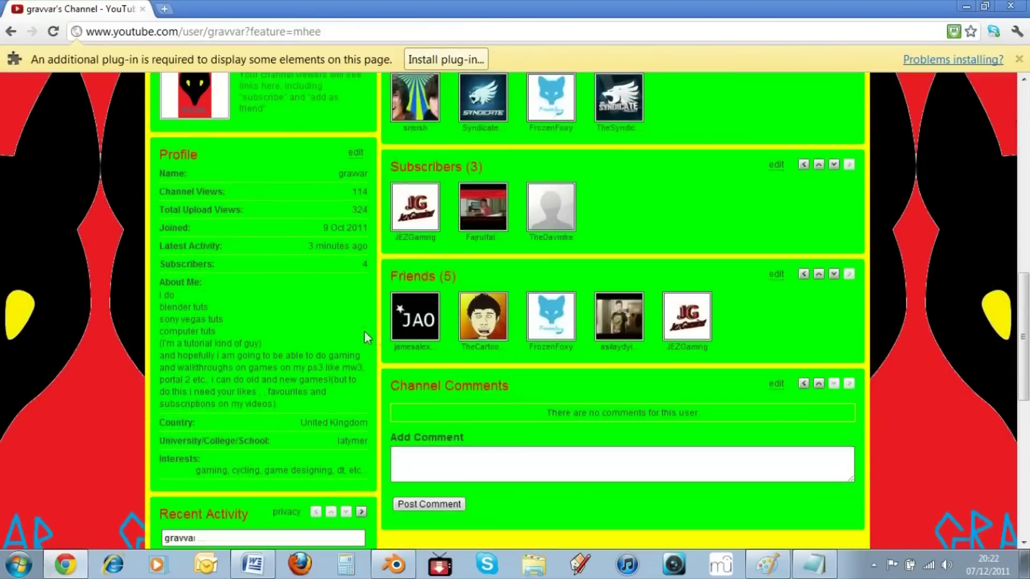
drag(575, 238, 628, 240)
scroll(628, 239, up, 7)
scroll(536, 226, up, 4)
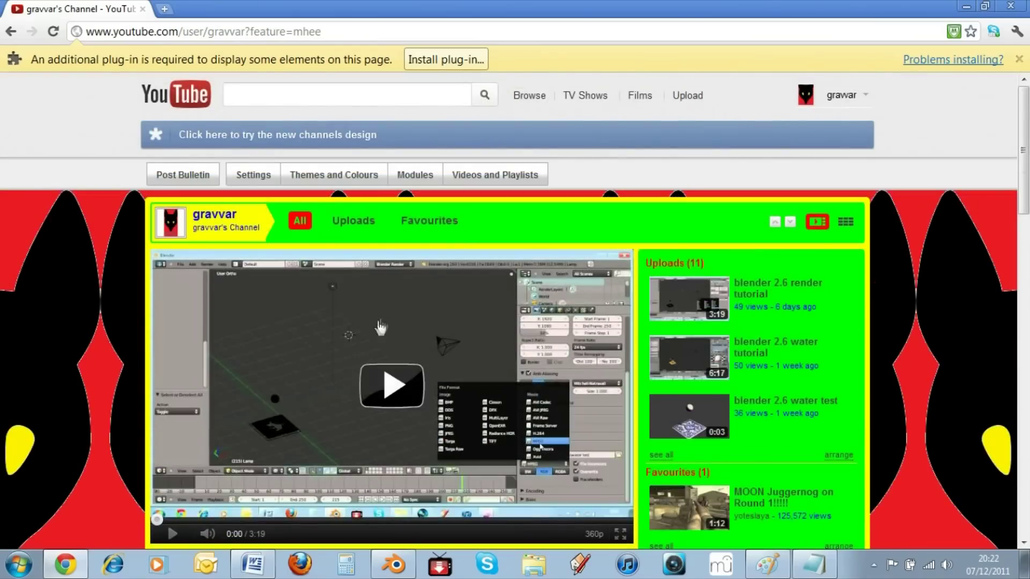
scroll(382, 310, down, 6)
scroll(553, 284, down, 14)
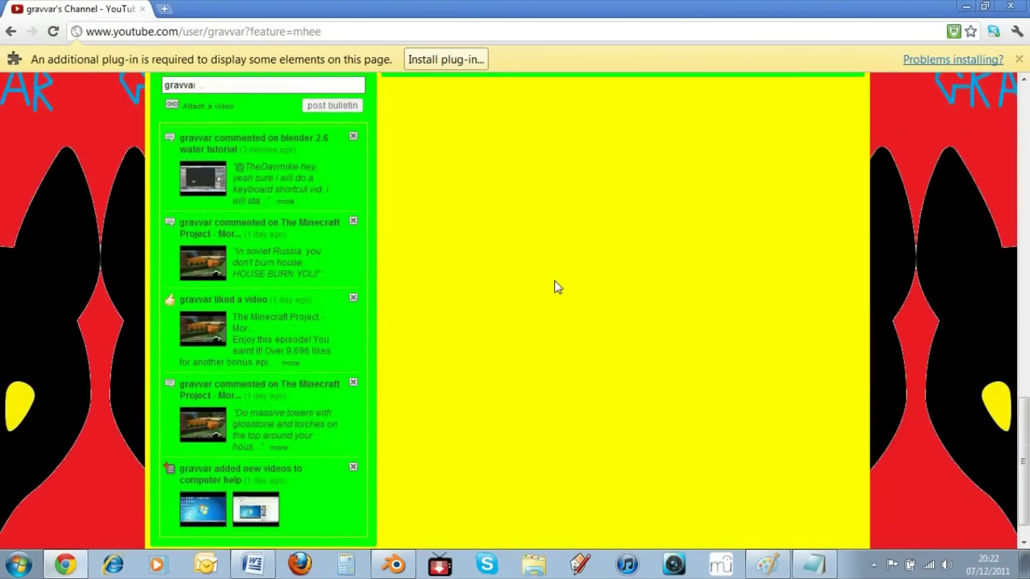
scroll(555, 284, up, 7)
scroll(550, 294, down, 4)
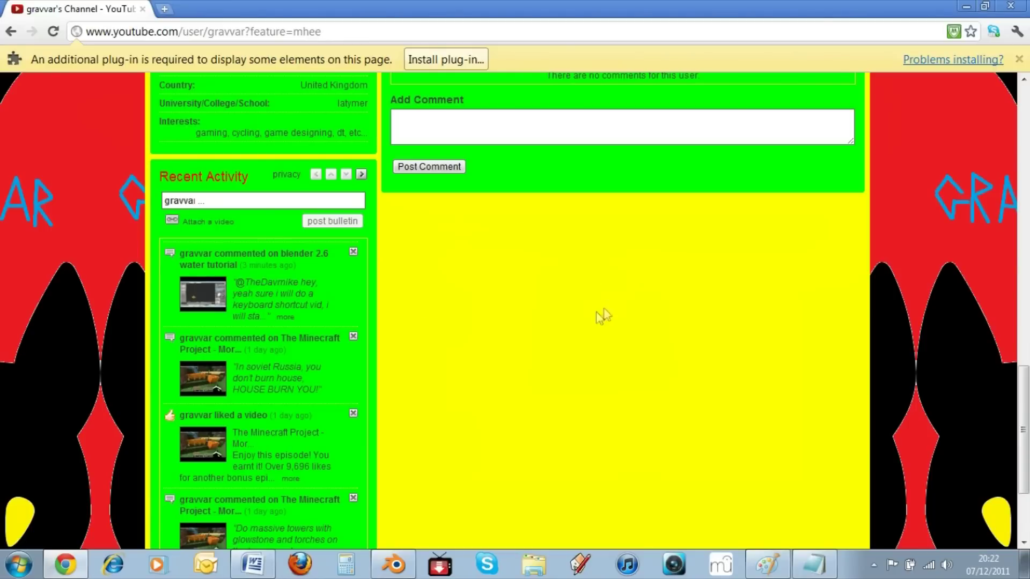
scroll(542, 311, up, 8)
scroll(536, 335, up, 3)
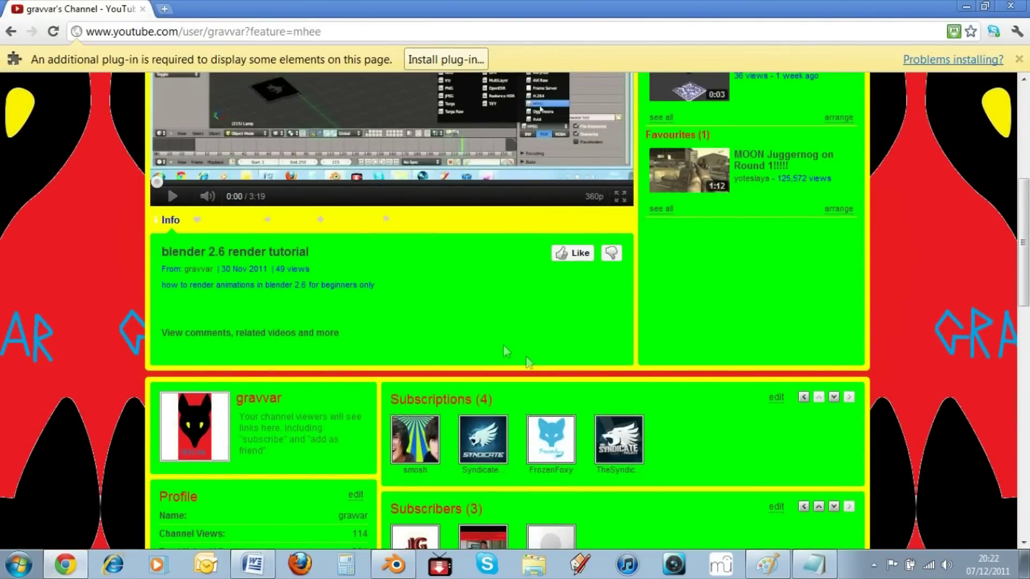
Step: Switch to Blender and zoom the 3D viewport in and out around the default cube
click(393, 565)
scroll(436, 300, down, 6)
scroll(439, 299, up, 6)
scroll(440, 299, down, 5)
scroll(439, 299, up, 5)
scroll(439, 299, down, 5)
scroll(432, 376, up, 7)
scroll(435, 366, down, 7)
scroll(443, 355, up, 5)
scroll(449, 339, down, 2)
scroll(451, 340, up, 4)
scroll(453, 322, down, 3)
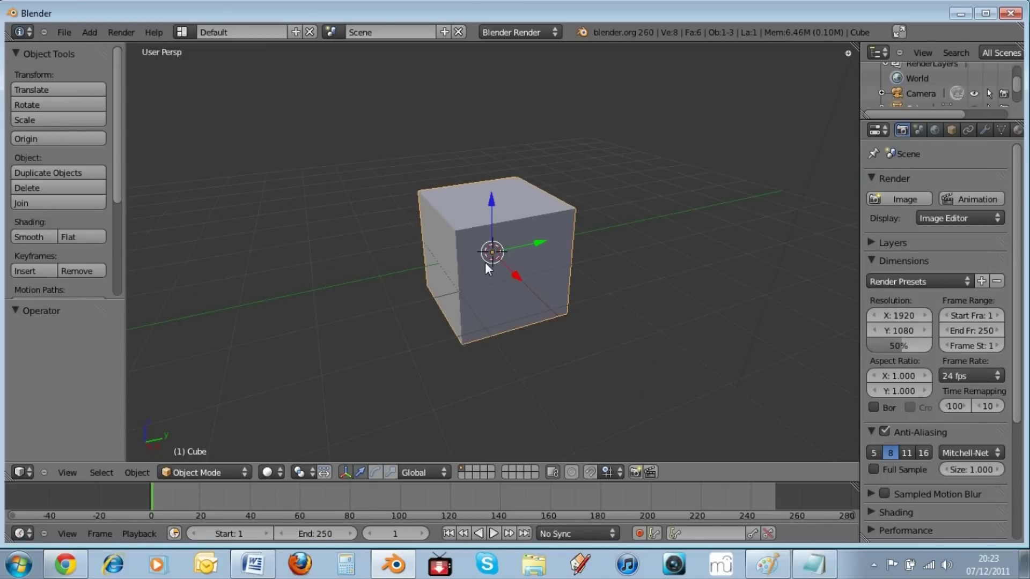
scroll(485, 262, up, 2)
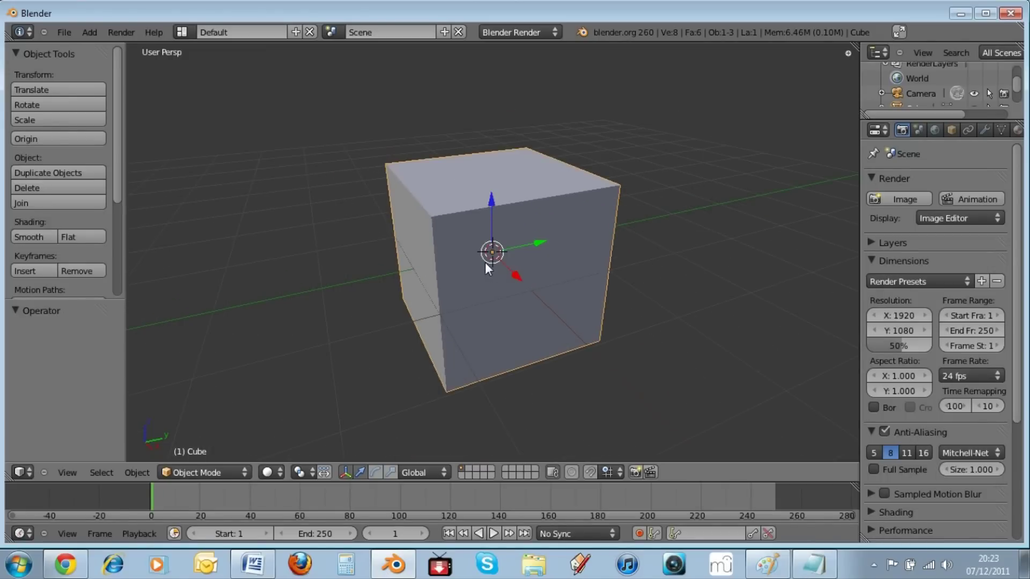
scroll(510, 248, down, 3)
scroll(507, 250, up, 2)
scroll(506, 250, down, 3)
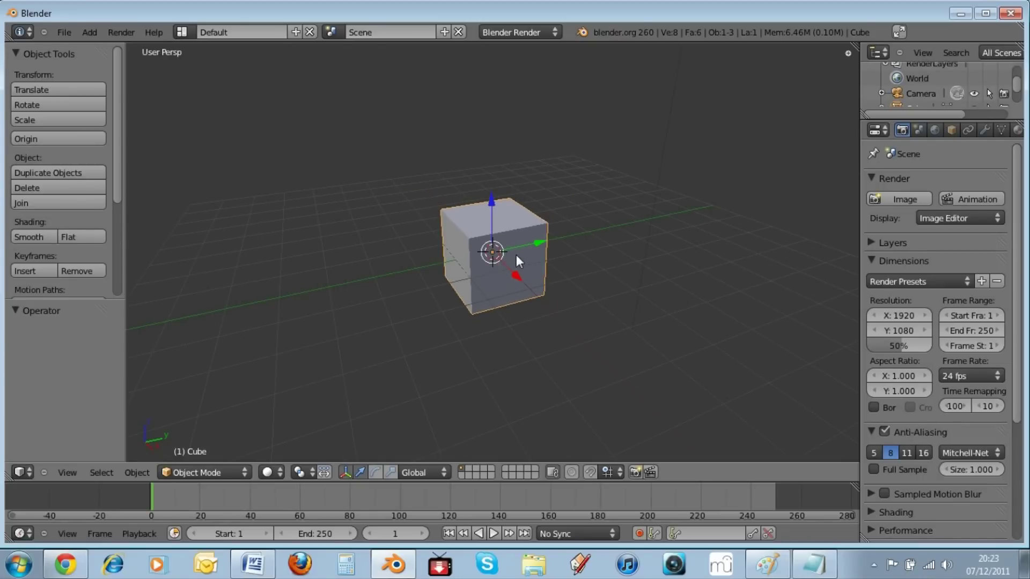
scroll(516, 256, up, 2)
scroll(513, 246, down, 5)
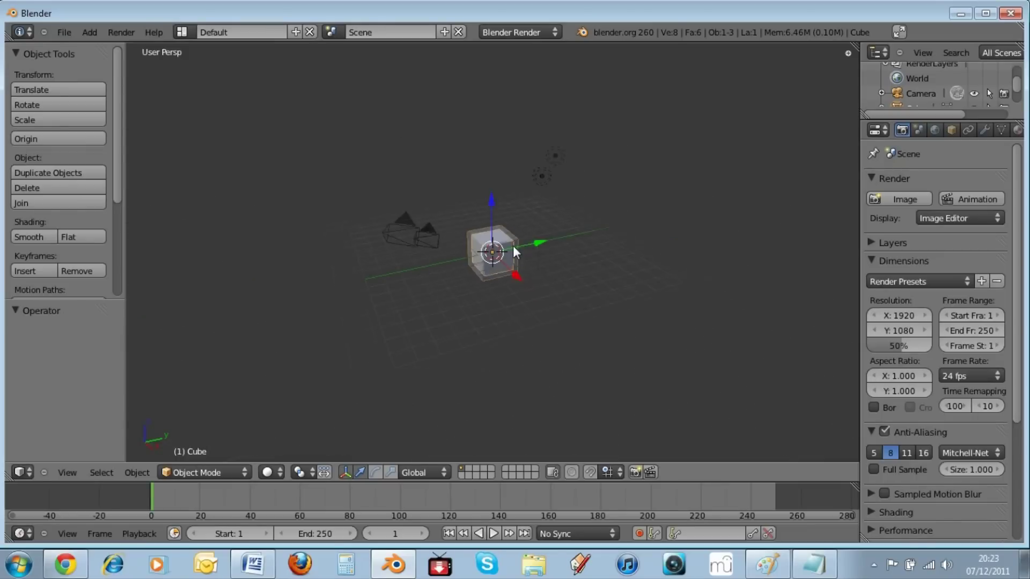
scroll(511, 246, up, 7)
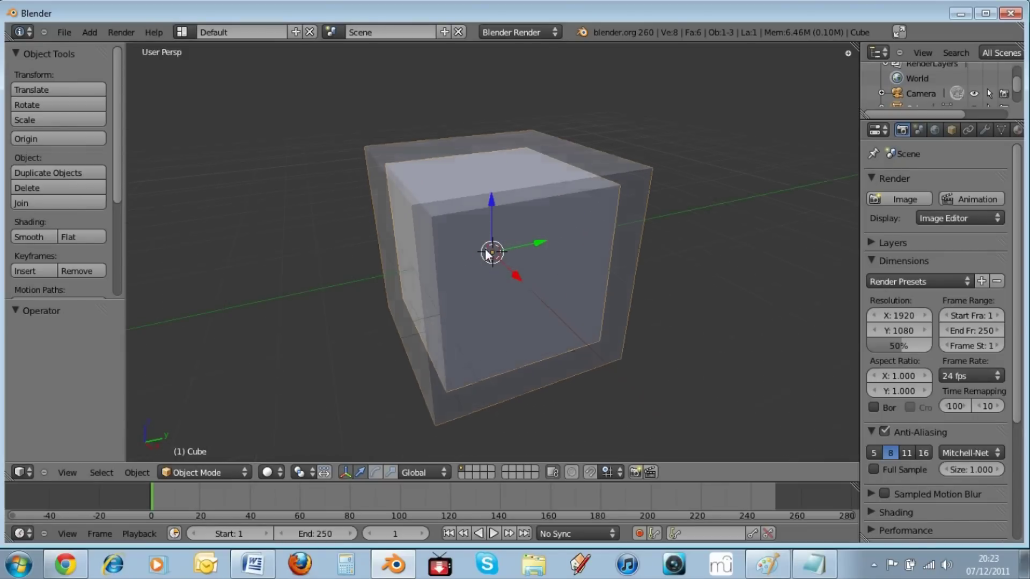
scroll(486, 252, up, 1)
scroll(486, 252, down, 5)
scroll(486, 252, up, 8)
scroll(485, 251, down, 6)
scroll(485, 252, up, 2)
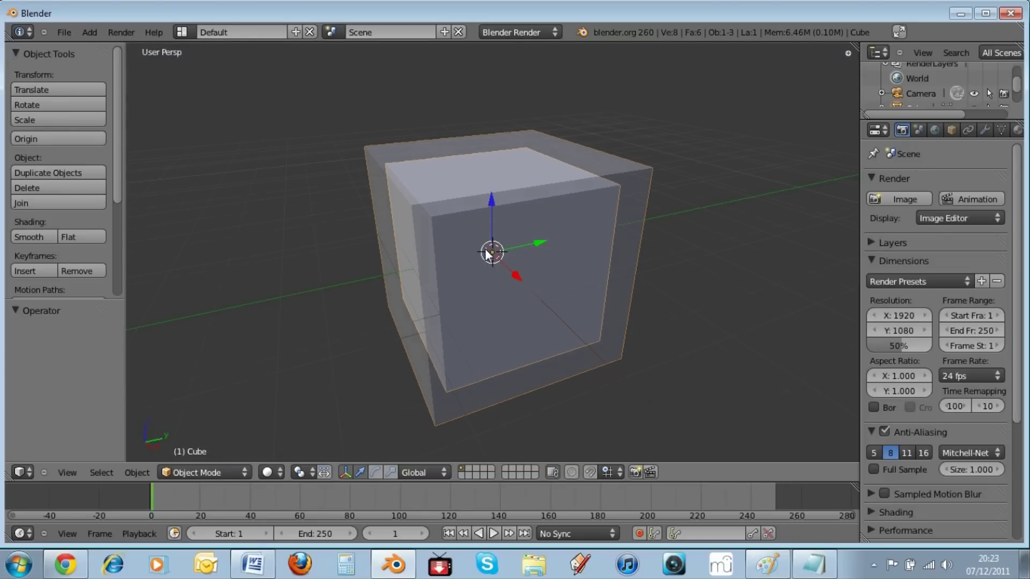
scroll(485, 249, down, 7)
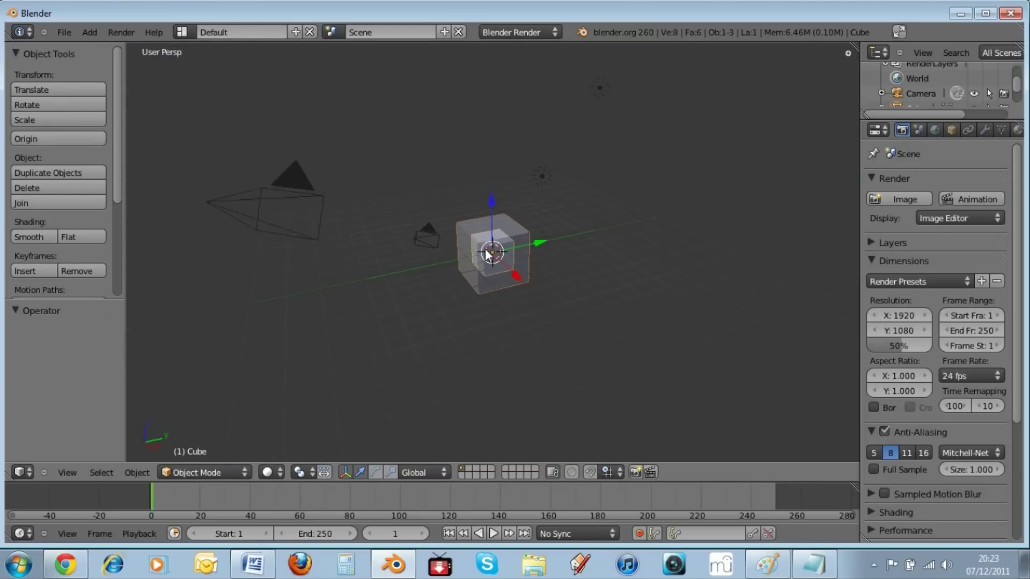
scroll(485, 249, up, 9)
scroll(485, 248, up, 1)
scroll(478, 245, up, 3)
scroll(480, 230, down, 4)
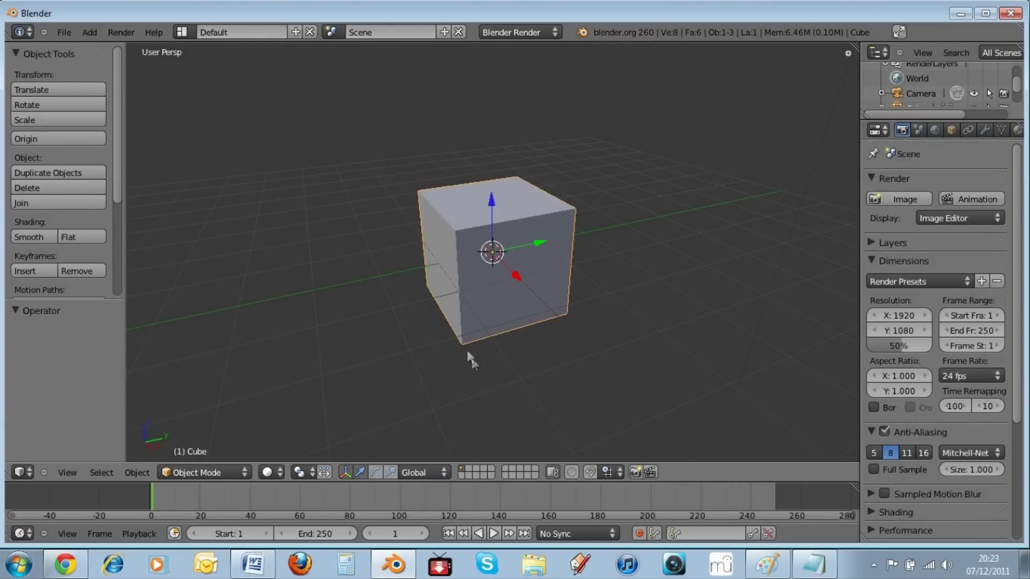
scroll(460, 310, down, 8)
scroll(458, 312, up, 8)
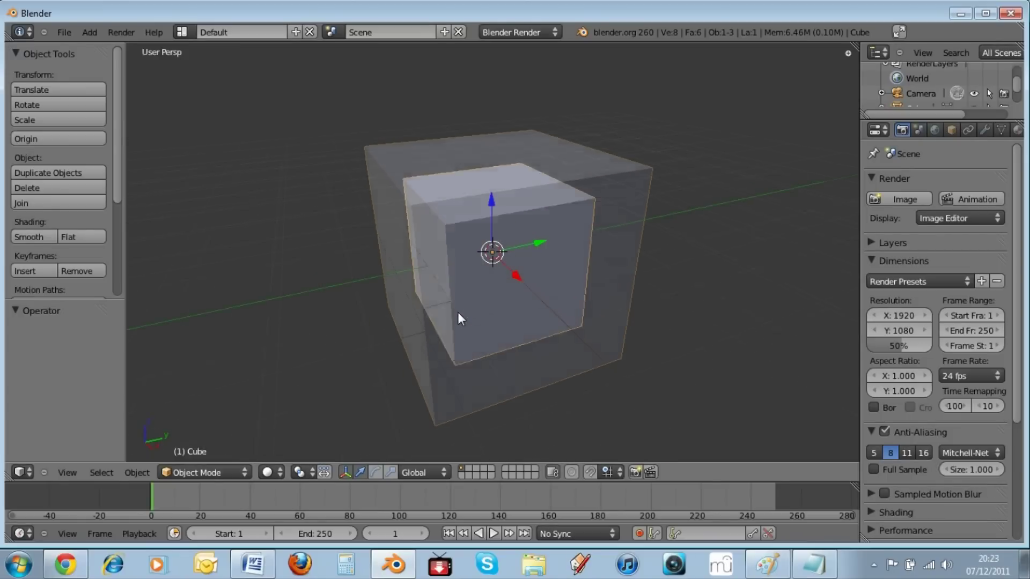
scroll(442, 314, down, 4)
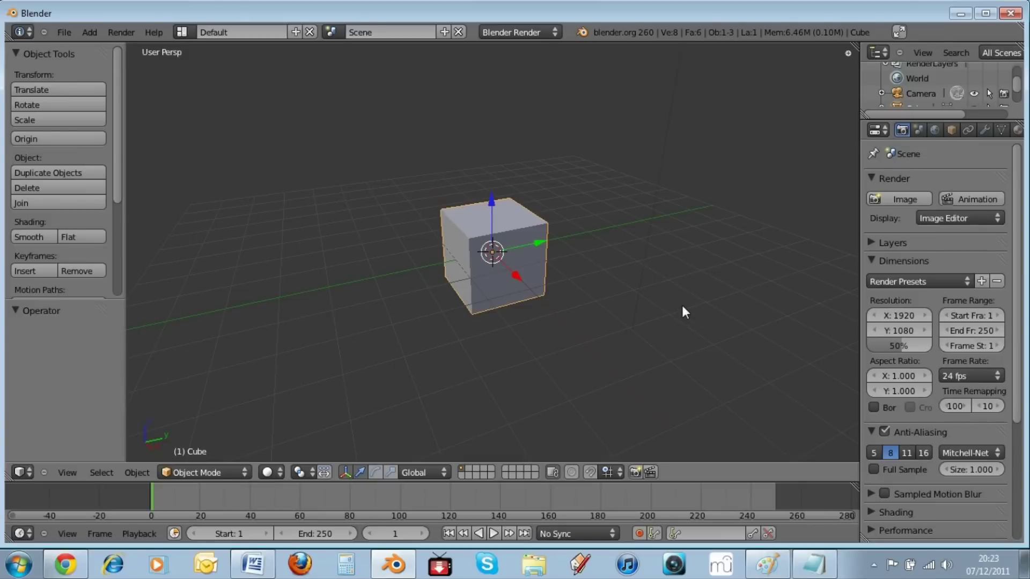
Step: Enter Edit Mode on the cube, deselect all its vertices, and start a box selection
key(a)
key(a)
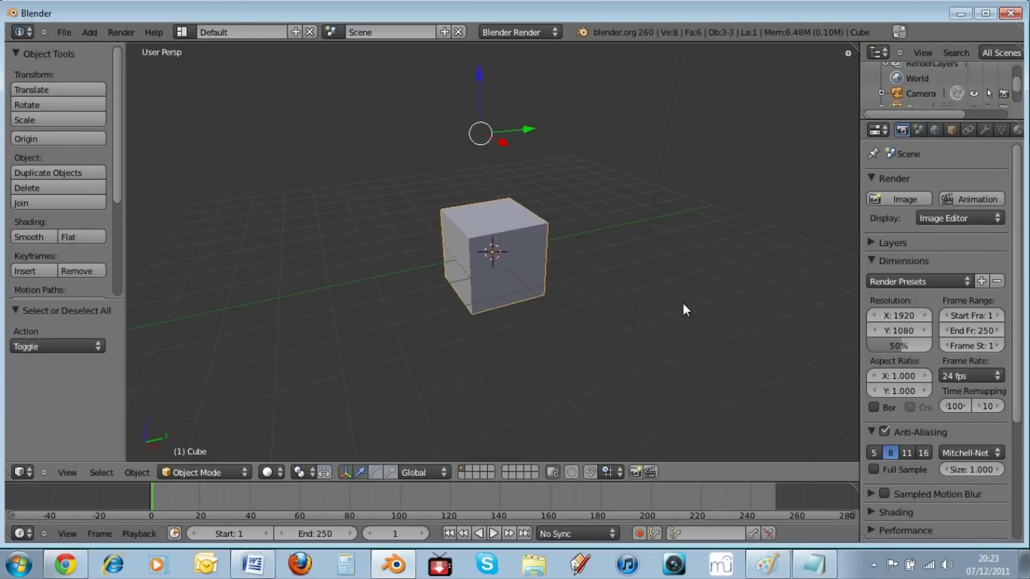
key(a)
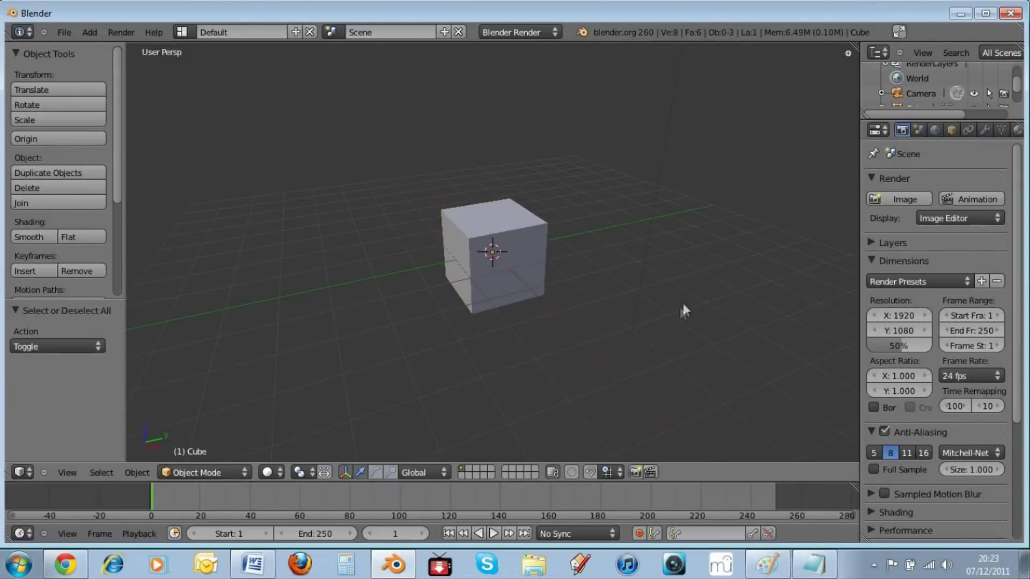
key(Tab)
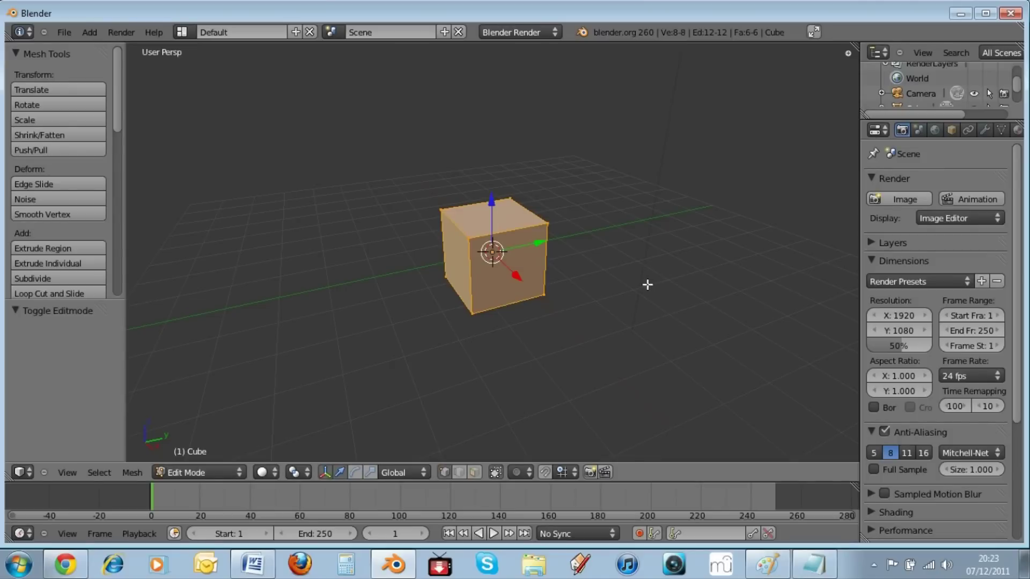
key(Tab)
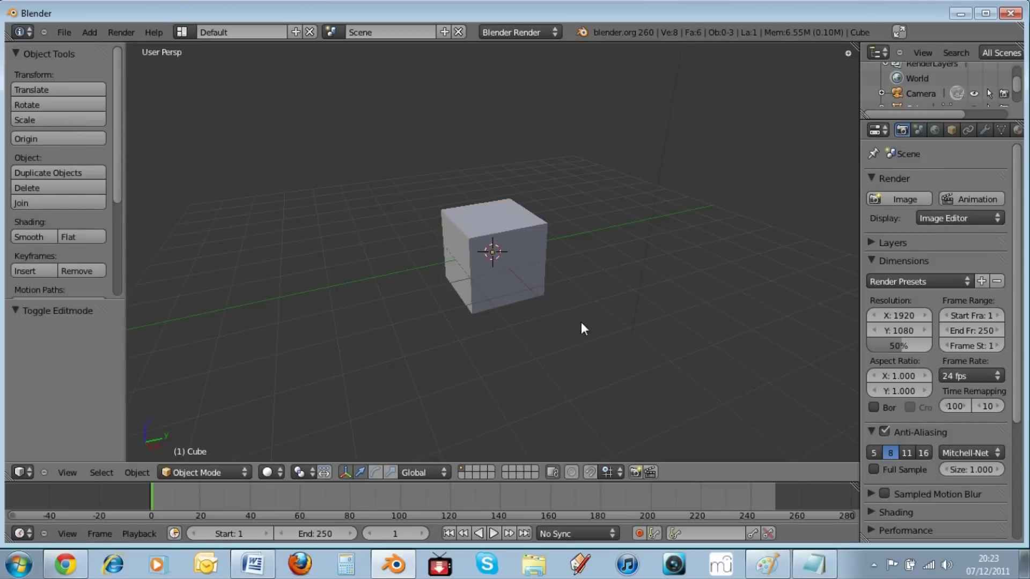
key(Tab)
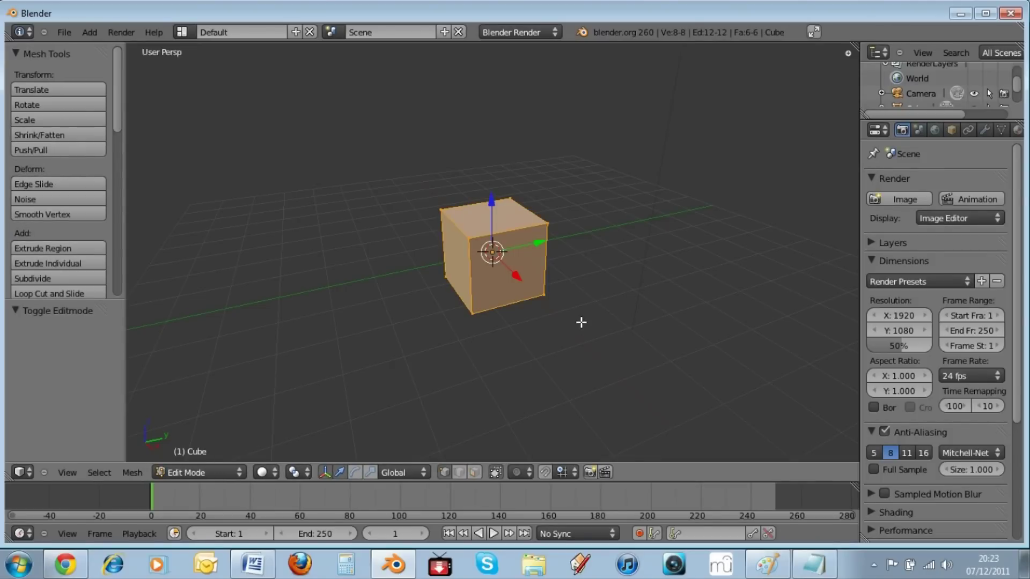
key(a)
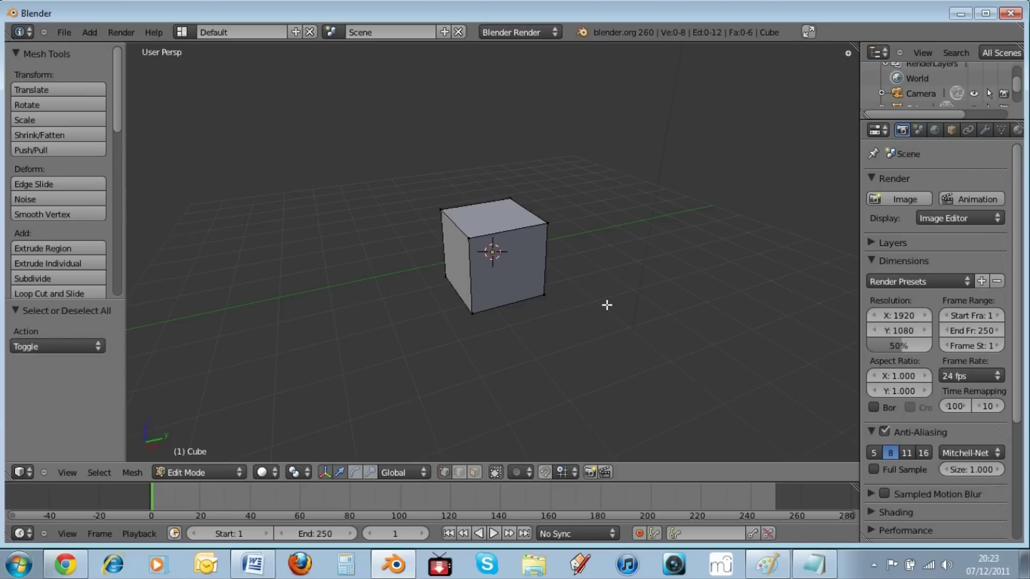
key(b)
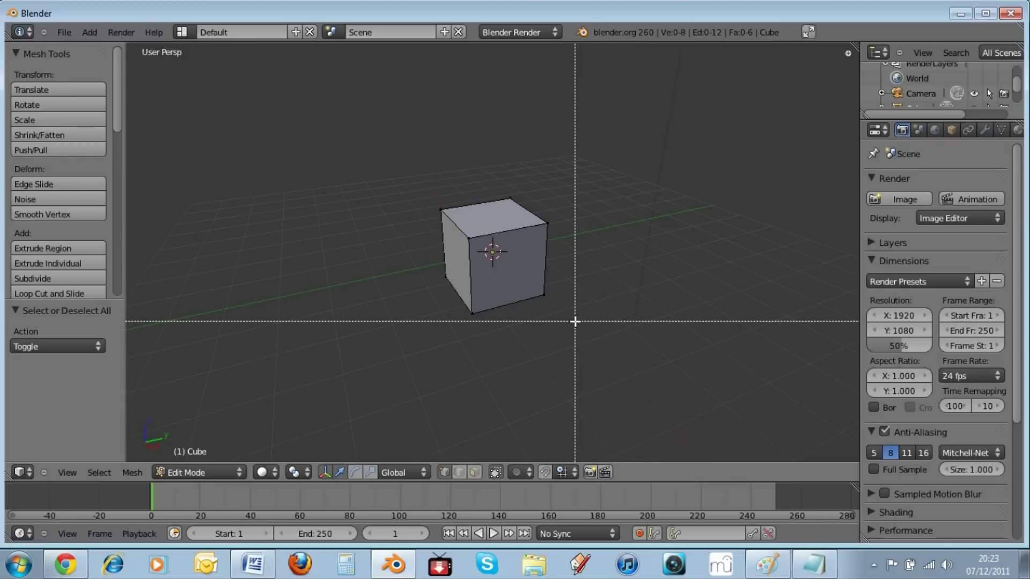
Step: Box-select the cube's lower right corner vertex and pull it outward, freely and along X
drag(575, 318, 520, 278)
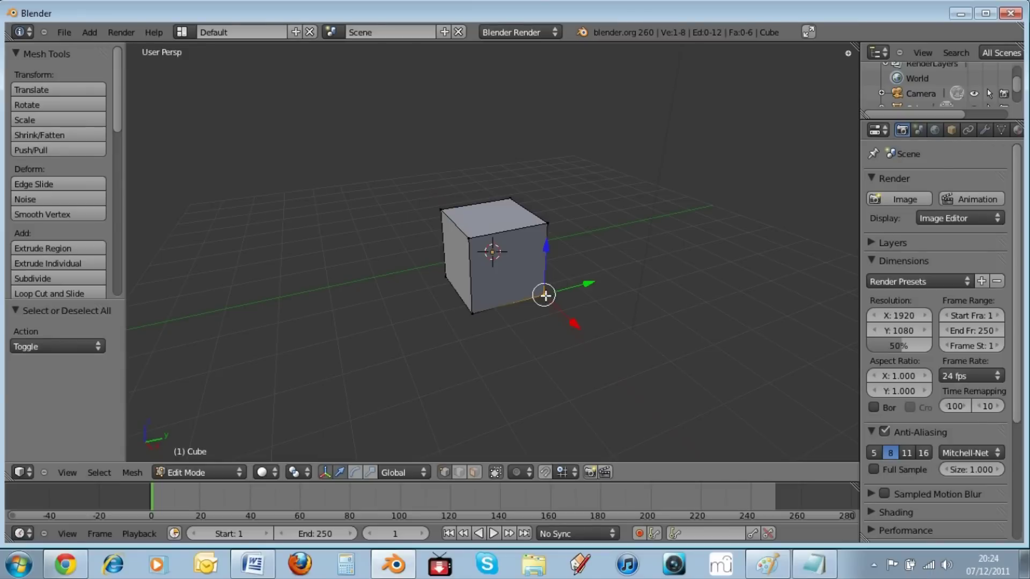
drag(544, 294, 601, 287)
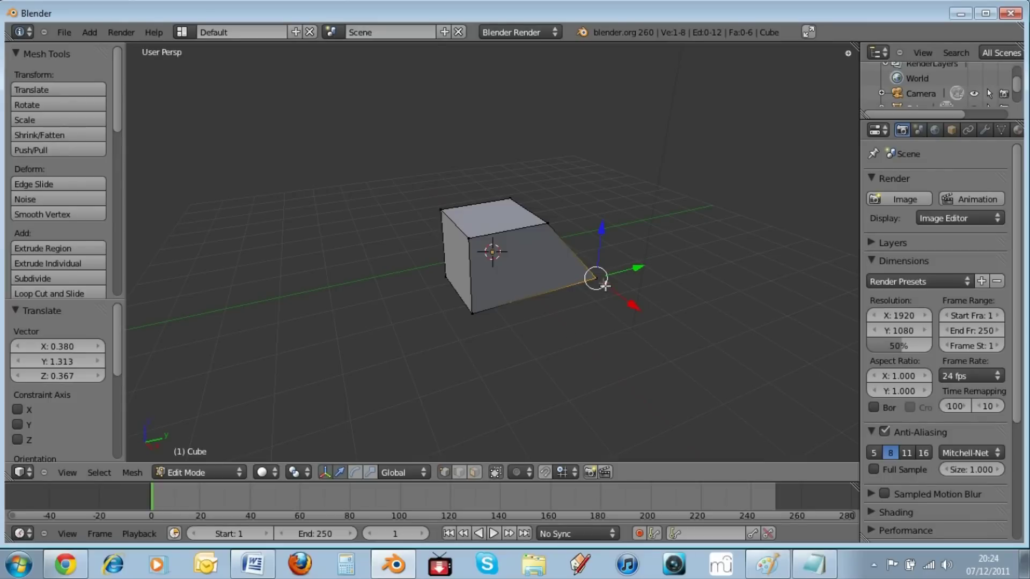
key(g)
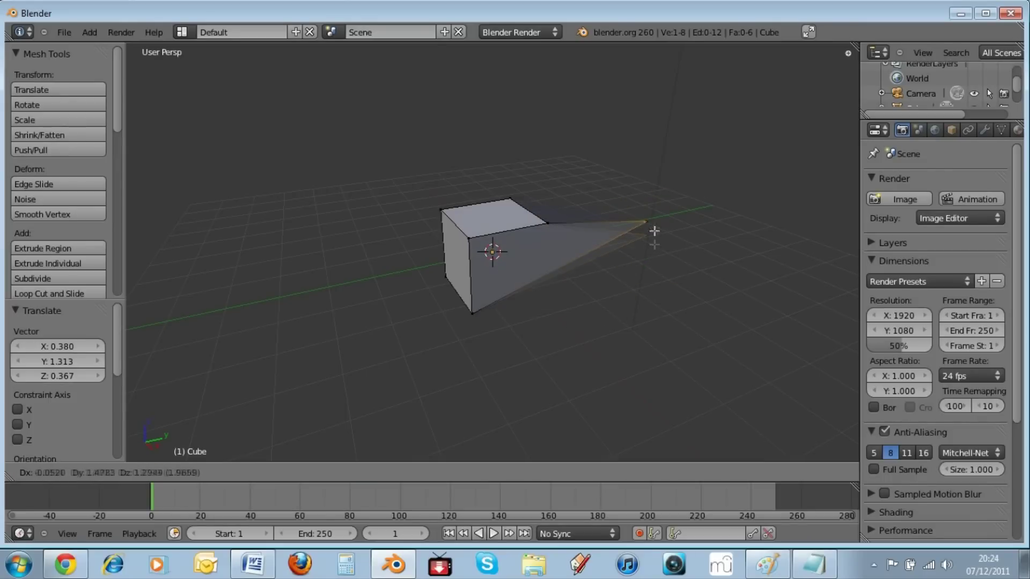
click(652, 268)
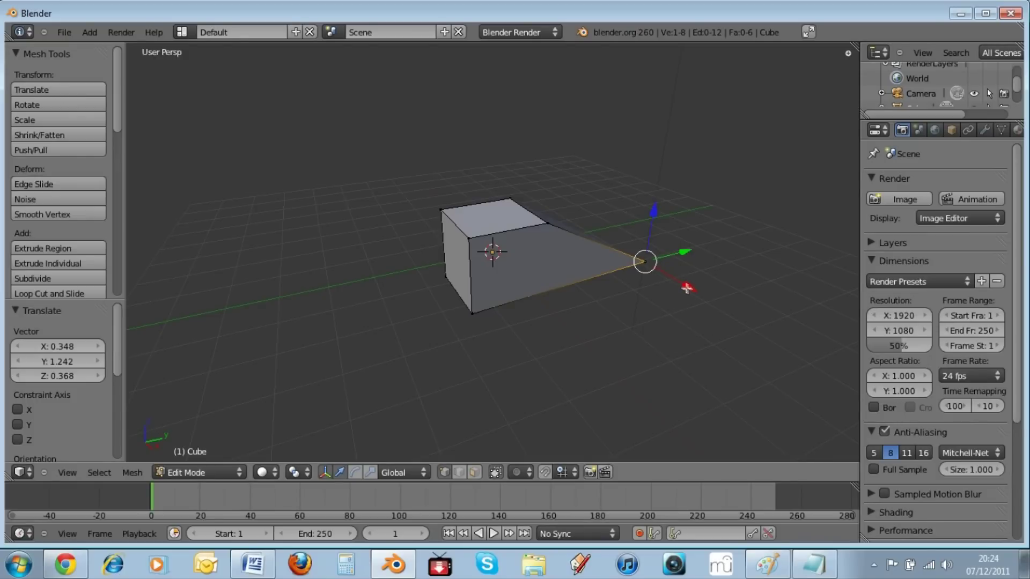
key(g)
key(x)
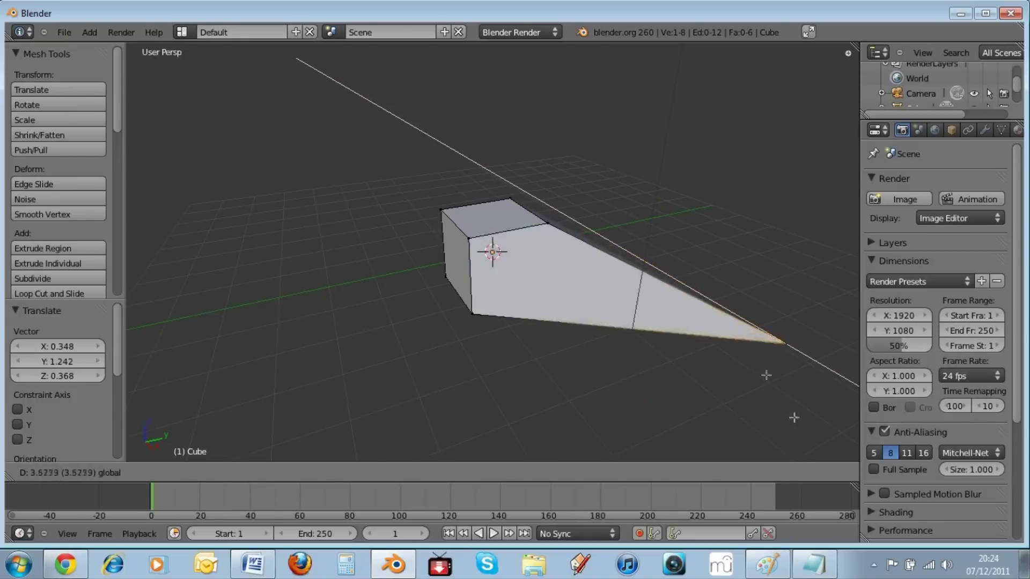
click(689, 338)
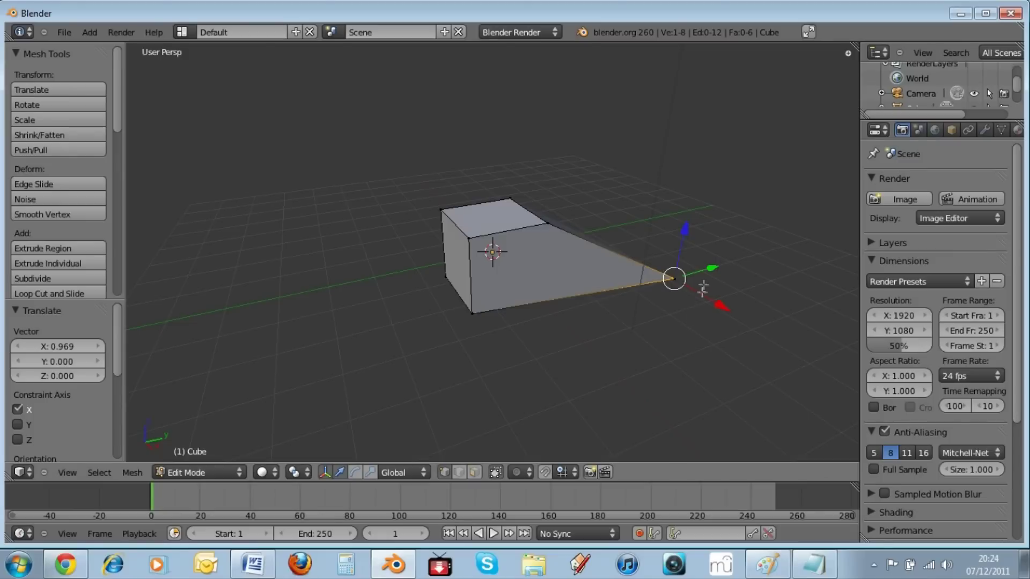
Step: Move the corner vertex along Z, then -0.371 along Y to slope the side
key(g)
key(x)
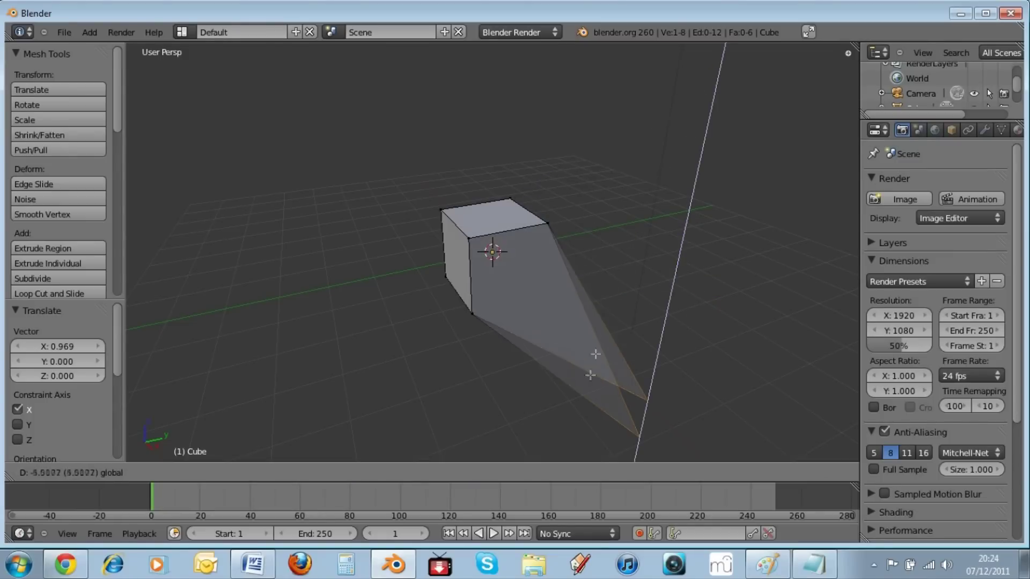
key(z)
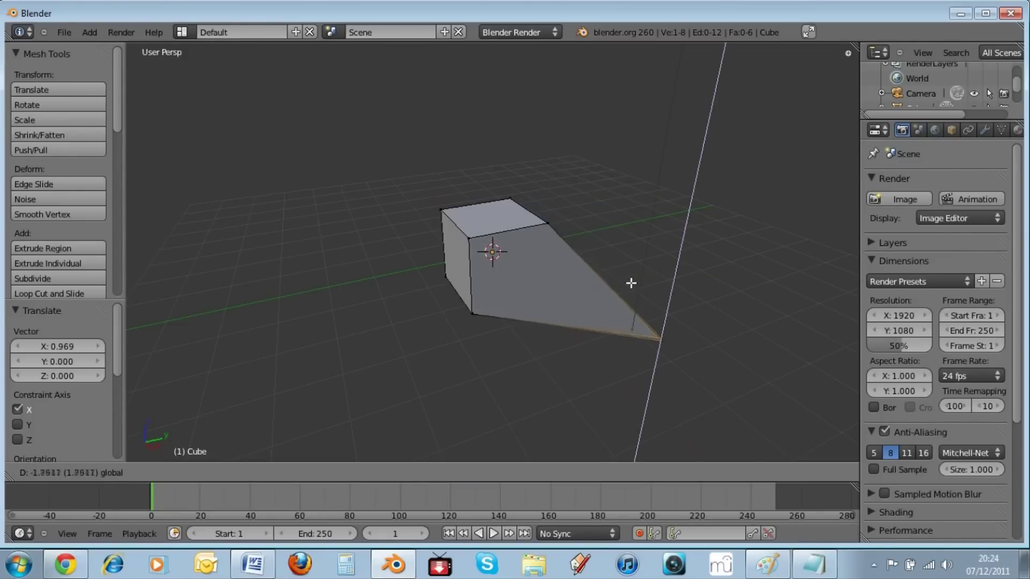
click(685, 334)
key(g)
key(y)
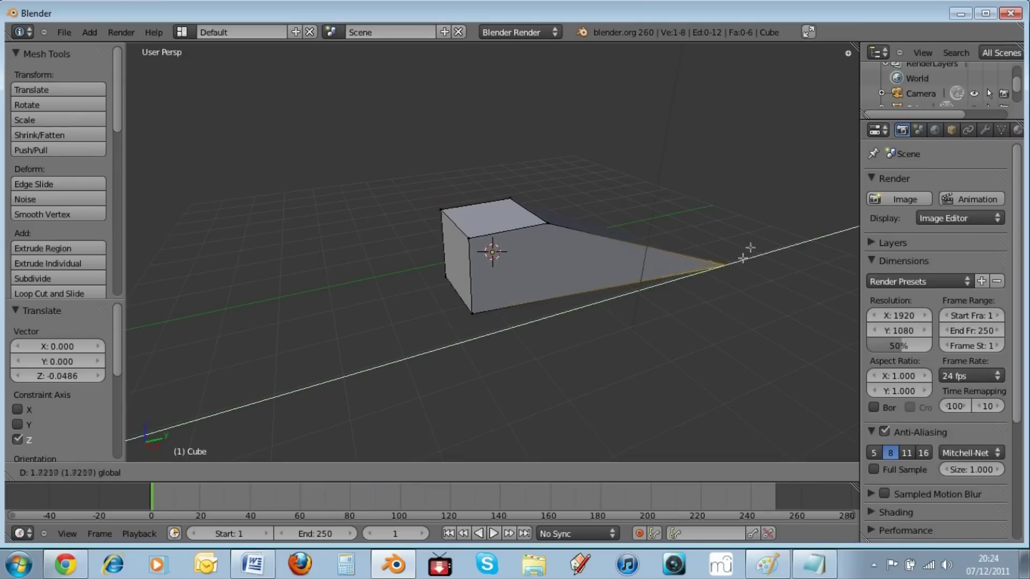
click(673, 234)
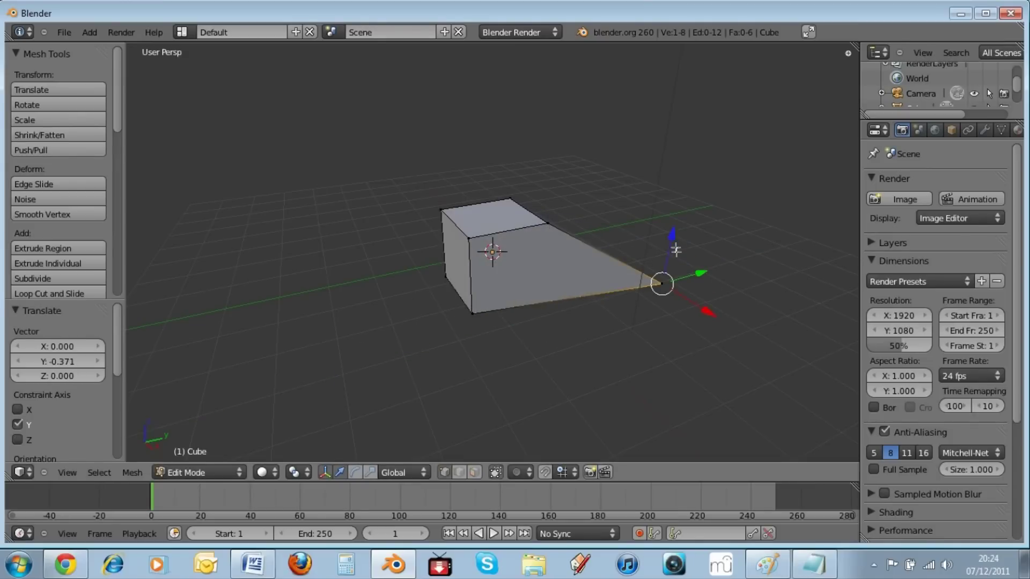
scroll(609, 373, up, 3)
scroll(580, 371, down, 5)
scroll(553, 369, up, 3)
scroll(552, 368, down, 2)
scroll(551, 363, up, 3)
scroll(550, 363, down, 2)
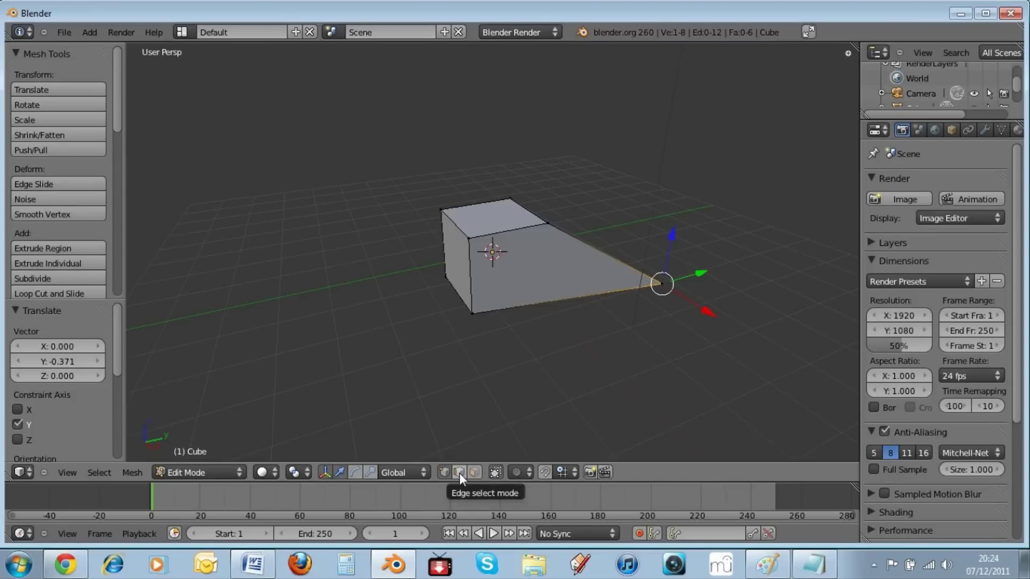
Step: In Face select mode, extrude the sloped face 3.35 along the X axis
click(475, 473)
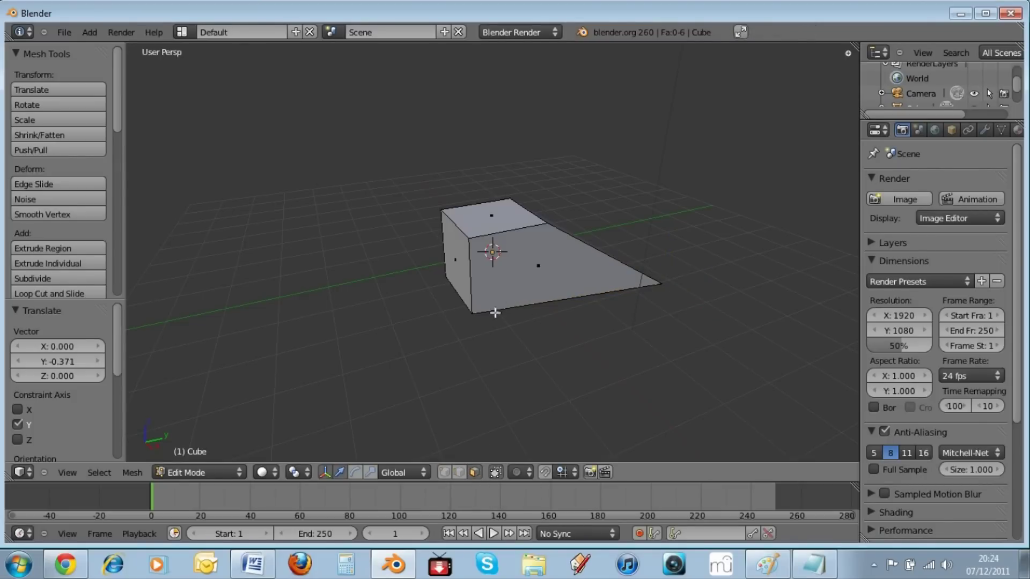
right_click(507, 279)
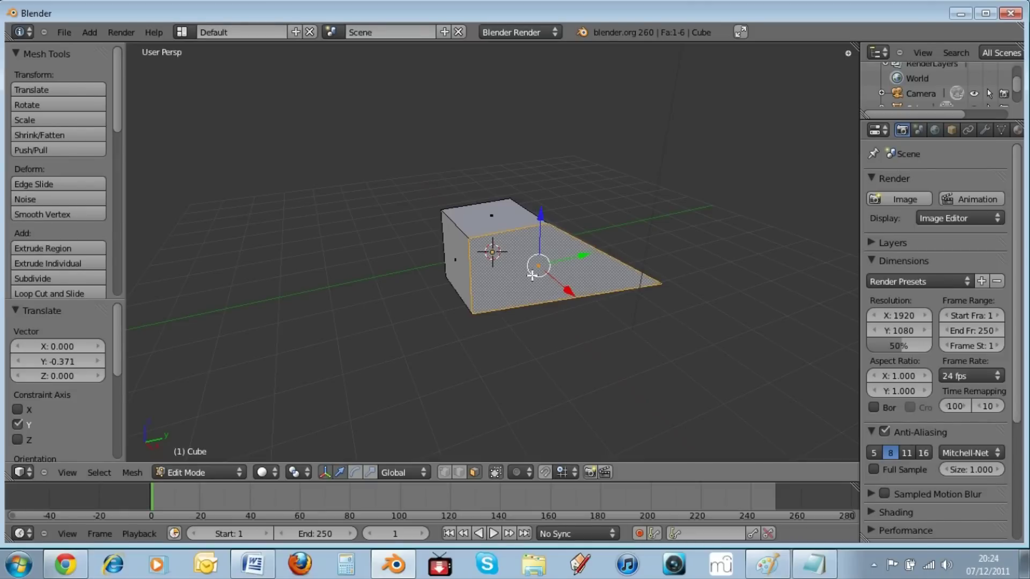
key(e)
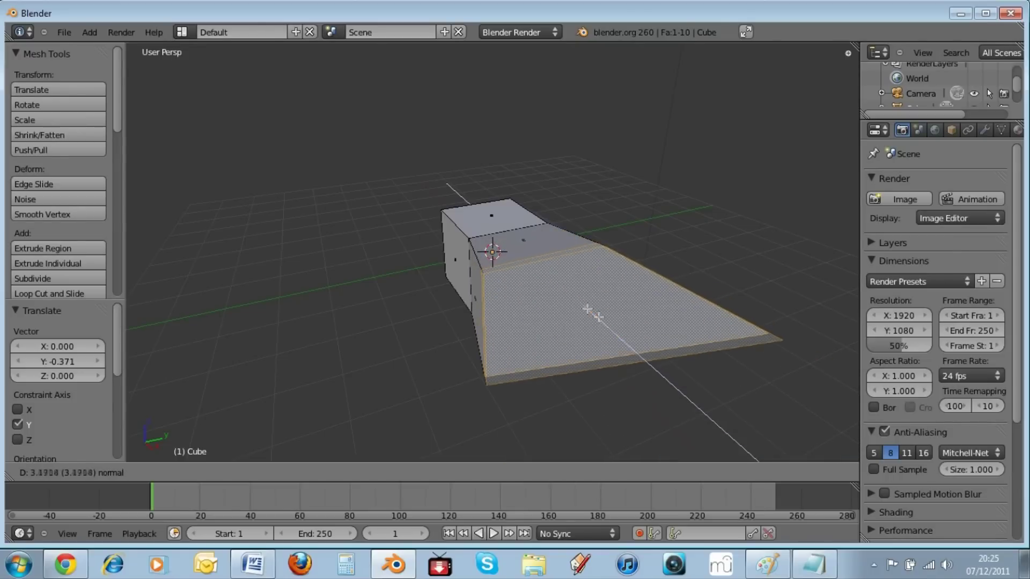
key(y)
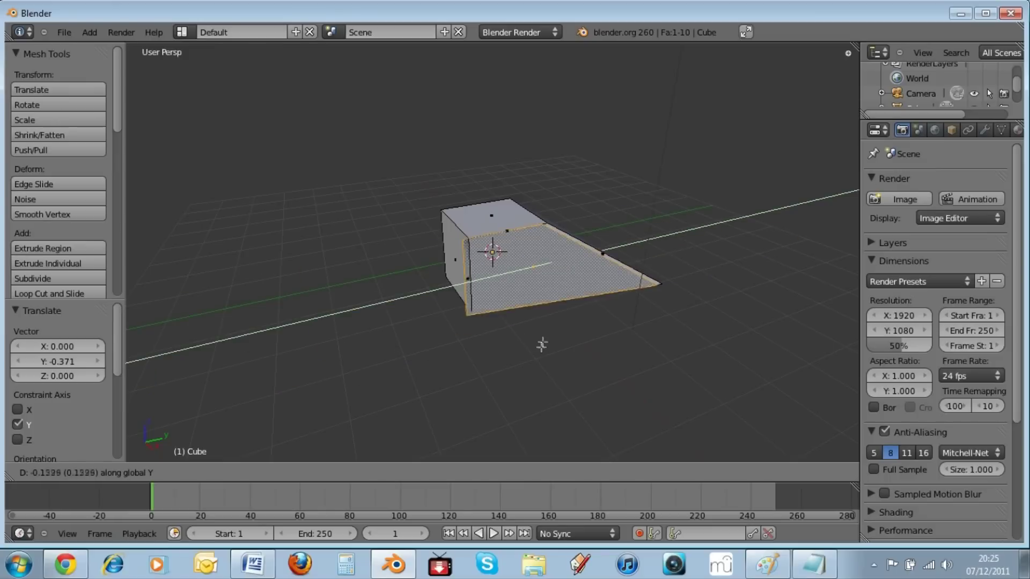
key(z)
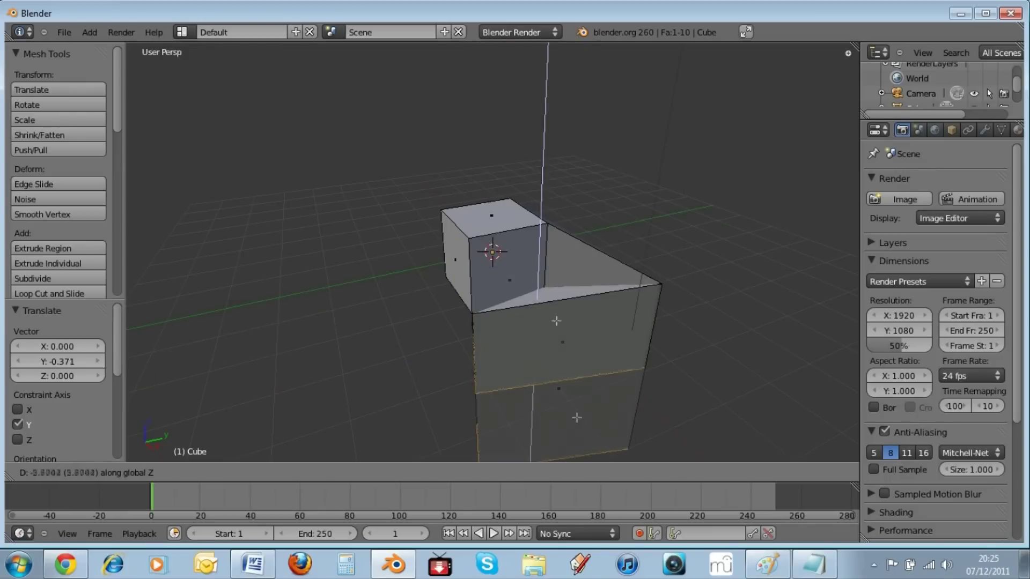
key(x)
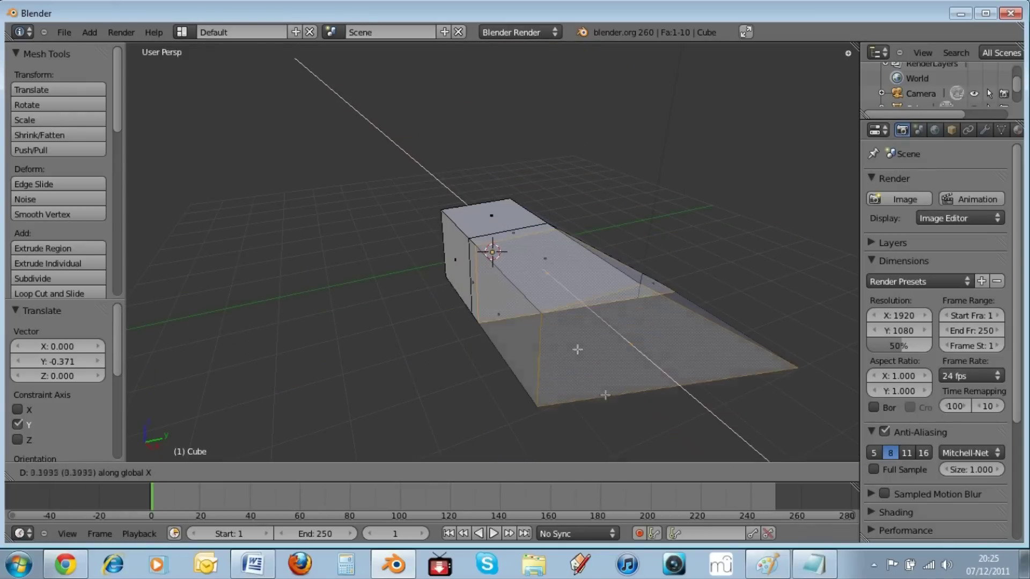
click(607, 394)
scroll(538, 386, down, 6)
scroll(535, 361, up, 6)
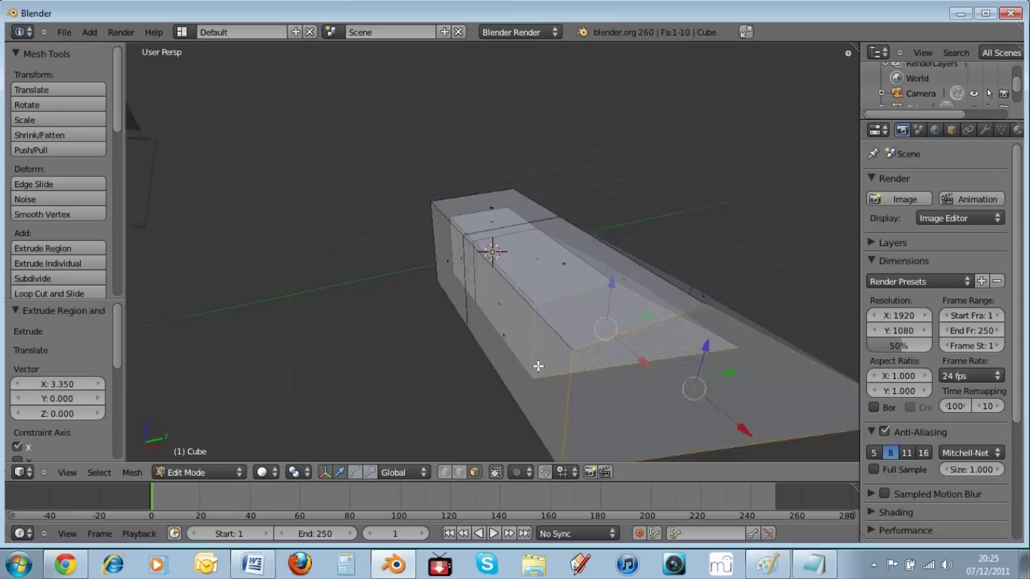
scroll(538, 366, down, 2)
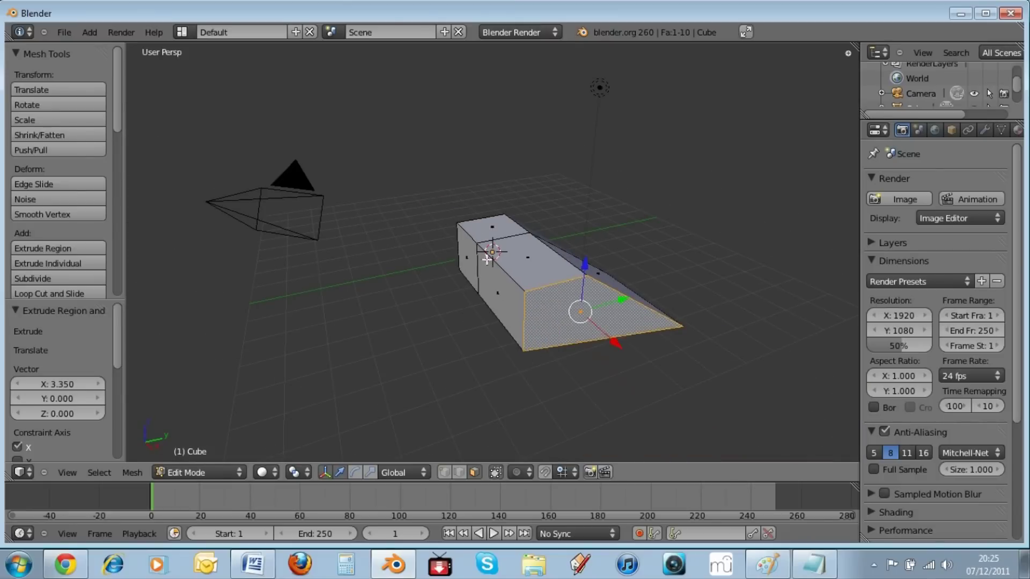
Step: Deselect all, switch to wireframe and Edge select mode, and pick a first edge
key(a)
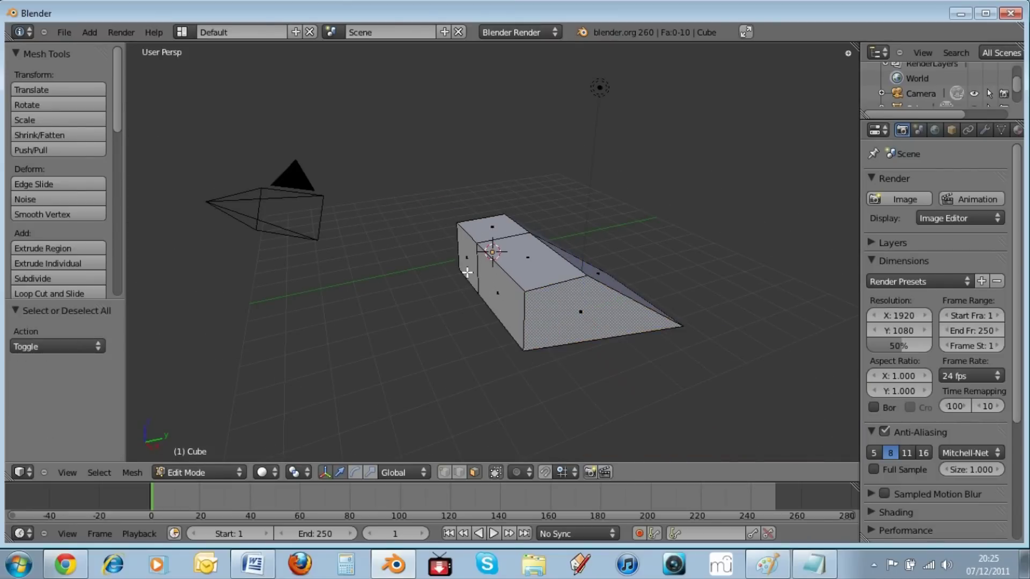
key(z)
scroll(497, 311, up, 3)
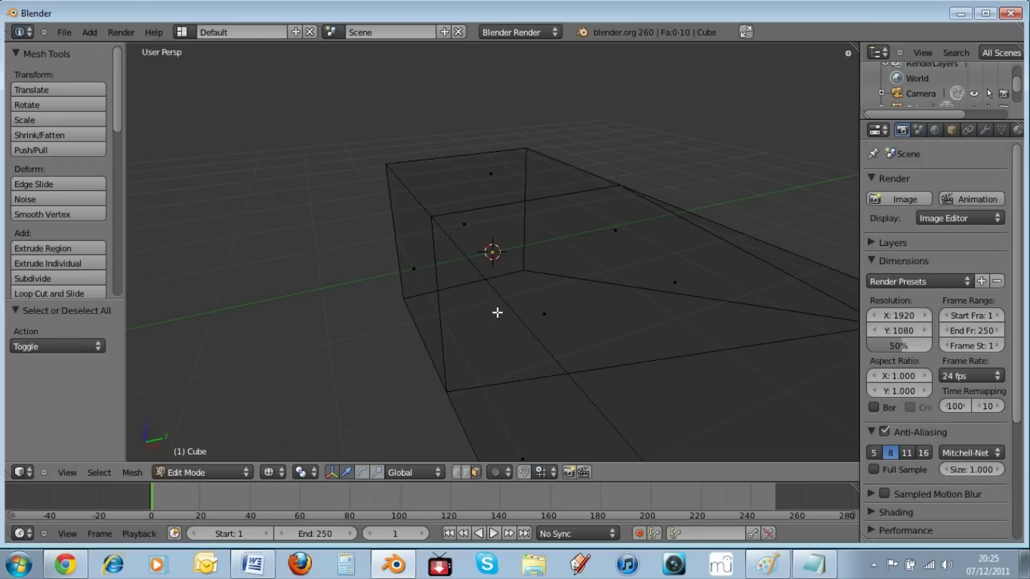
scroll(497, 313, down, 3)
scroll(486, 347, up, 4)
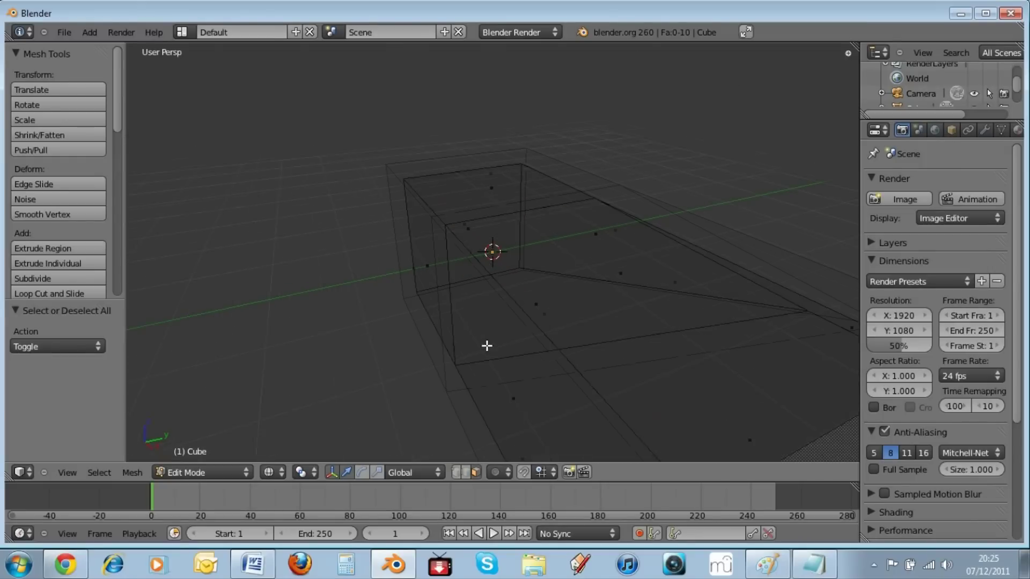
scroll(475, 354, down, 2)
click(465, 472)
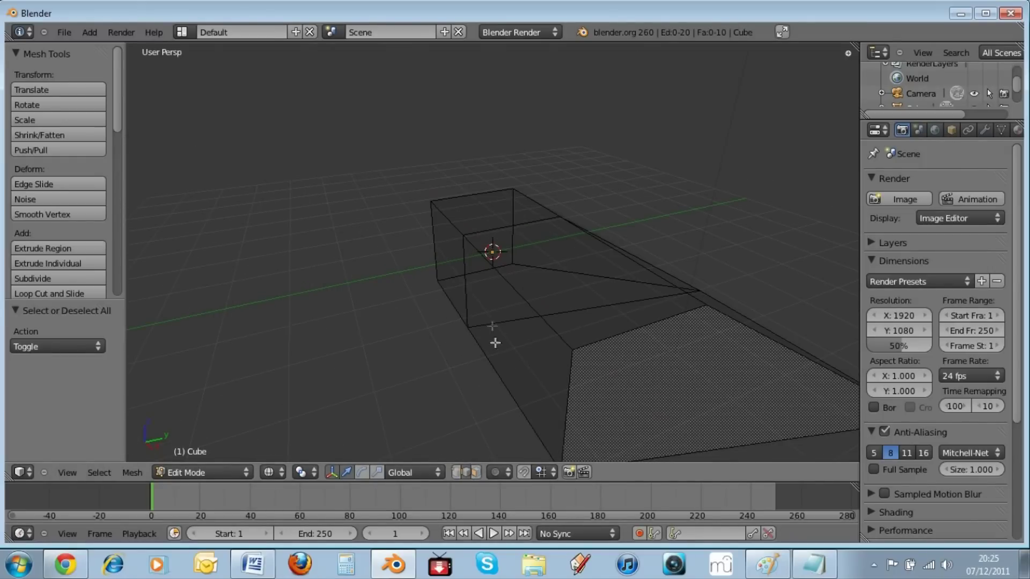
right_click(496, 324)
scroll(496, 325, down, 5)
scroll(497, 324, up, 5)
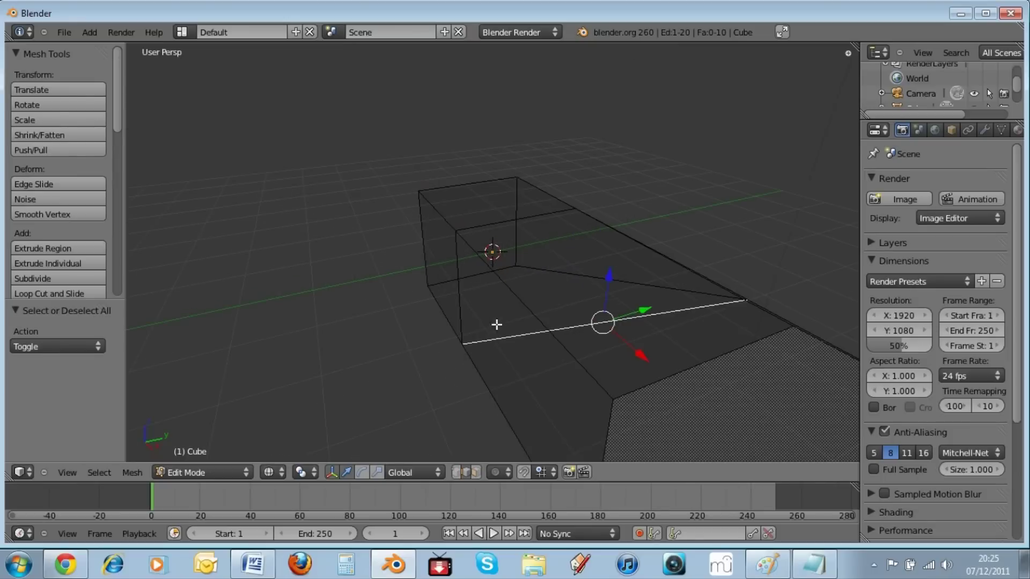
Step: Select an edge along the wedge's top in wireframe, then return to solid shading
key(z)
scroll(532, 266, down, 5)
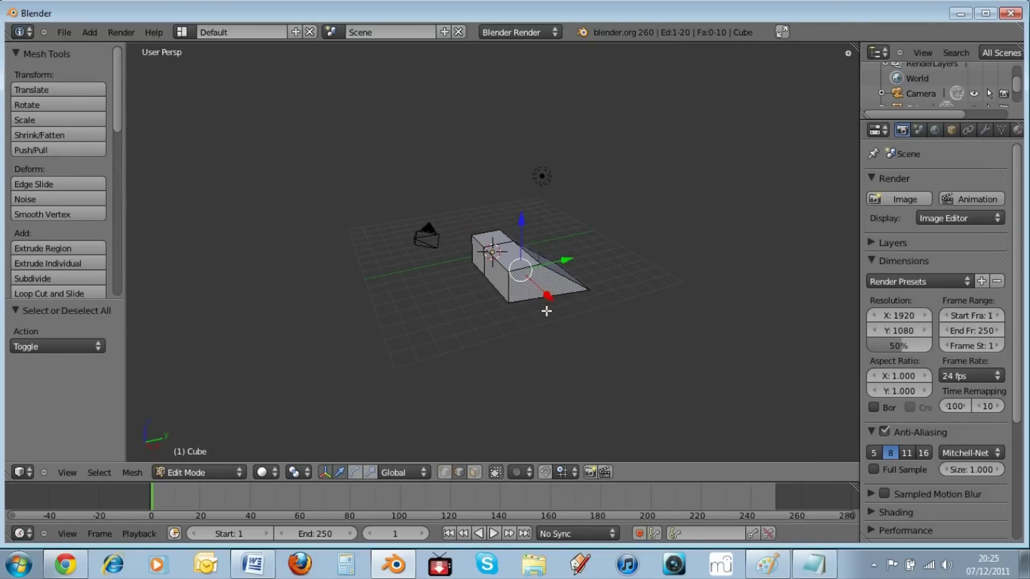
scroll(548, 309, up, 5)
scroll(455, 257, down, 4)
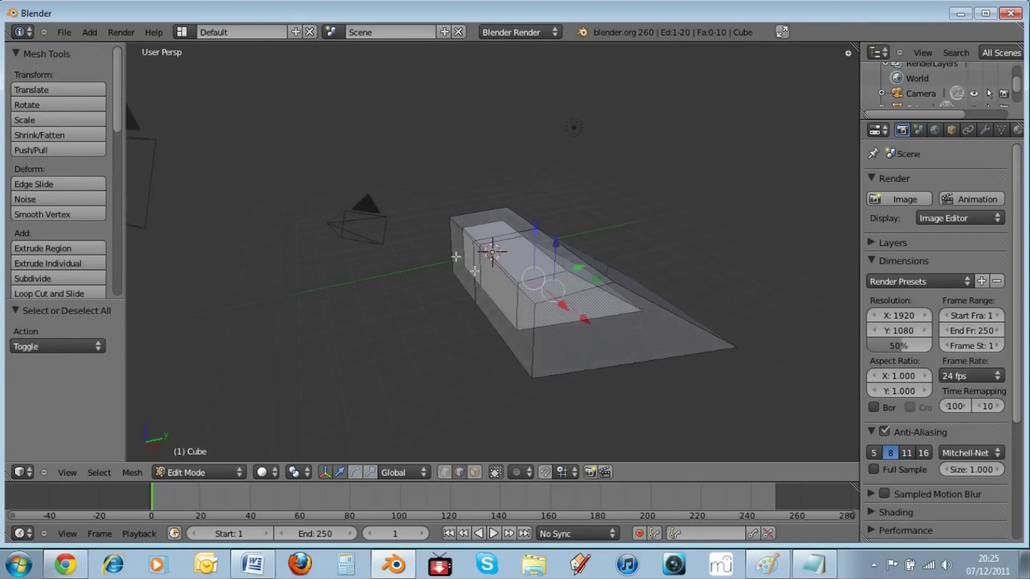
scroll(456, 257, up, 4)
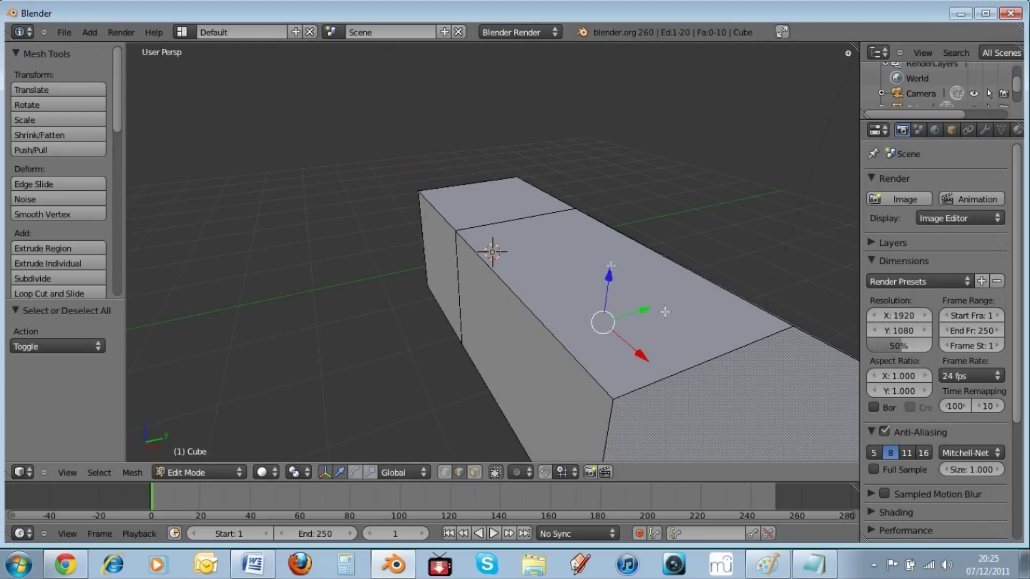
key(z)
right_click(560, 307)
scroll(560, 308, up, 4)
scroll(560, 344, down, 4)
key(z)
scroll(541, 344, down, 4)
middle_drag(536, 338, 508, 322)
Step: Select the entire mesh and move it freely to a new position
key(a)
key(a)
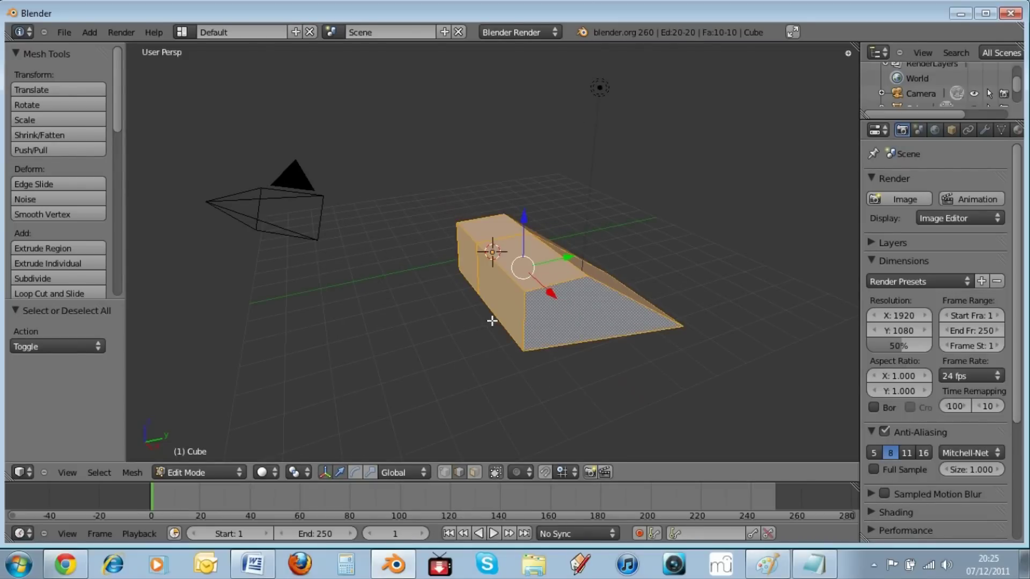
key(g)
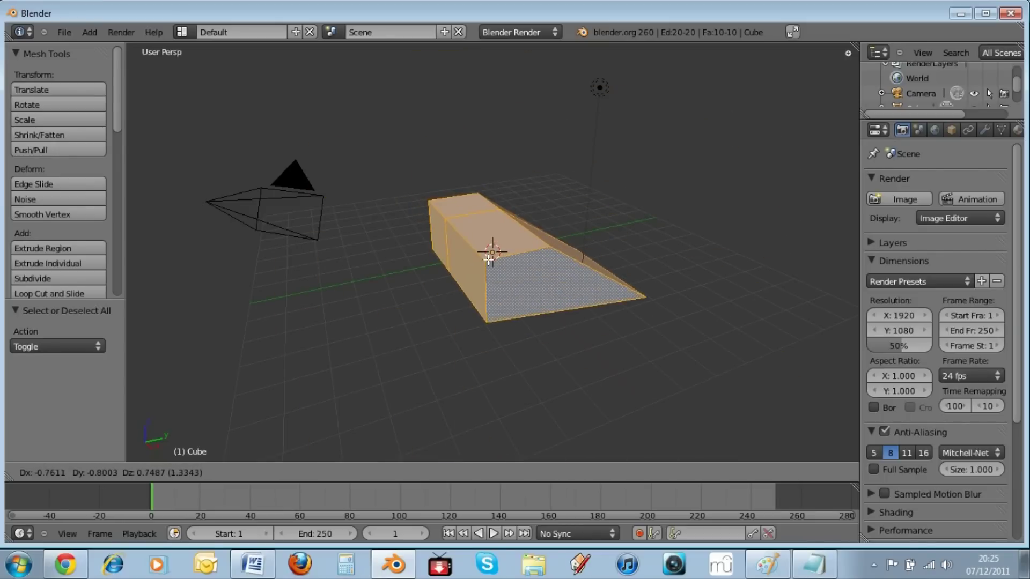
click(489, 259)
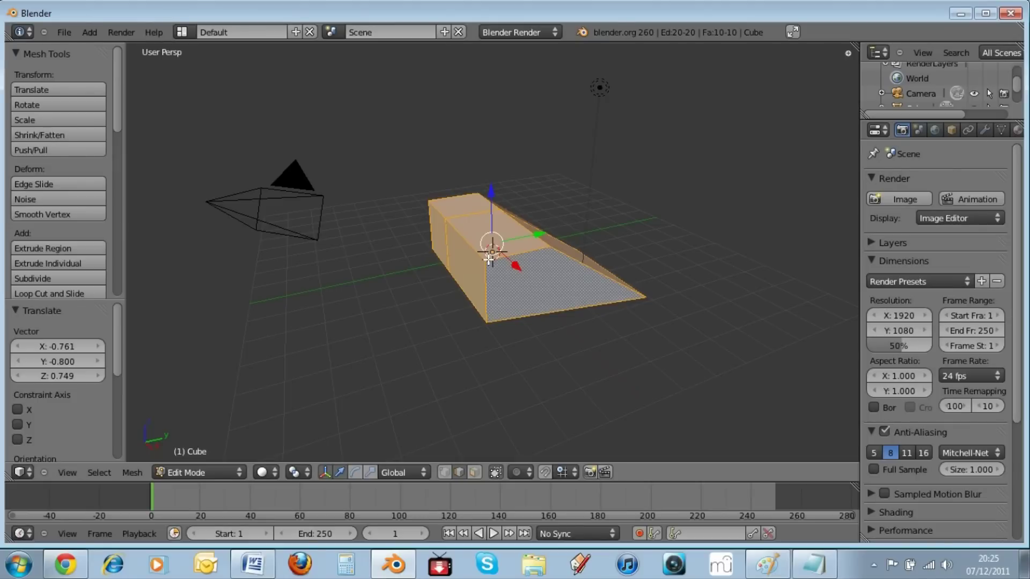
Step: Shift the whole mesh 0.142 along the Y axis
key(g)
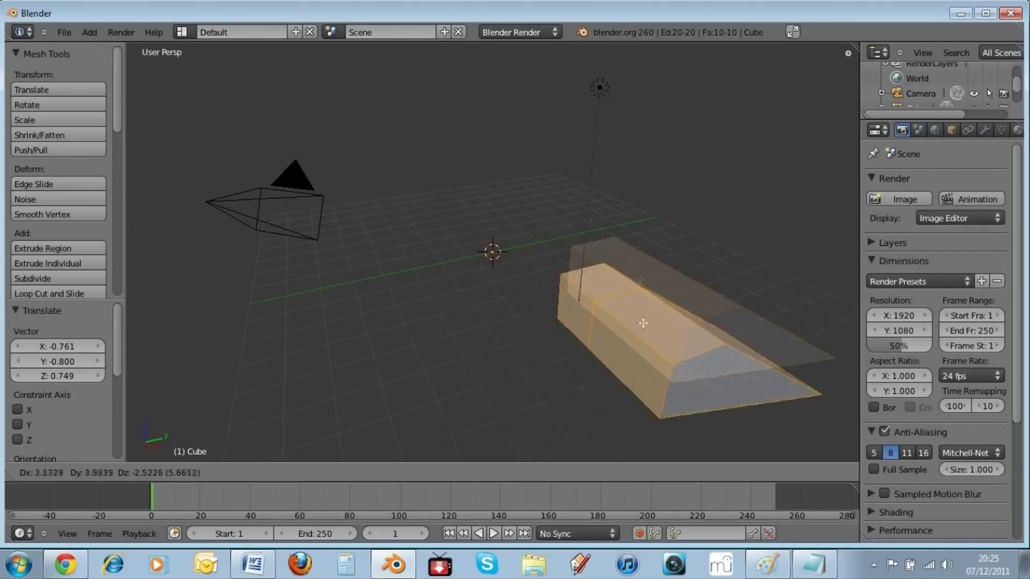
key(z)
key(x)
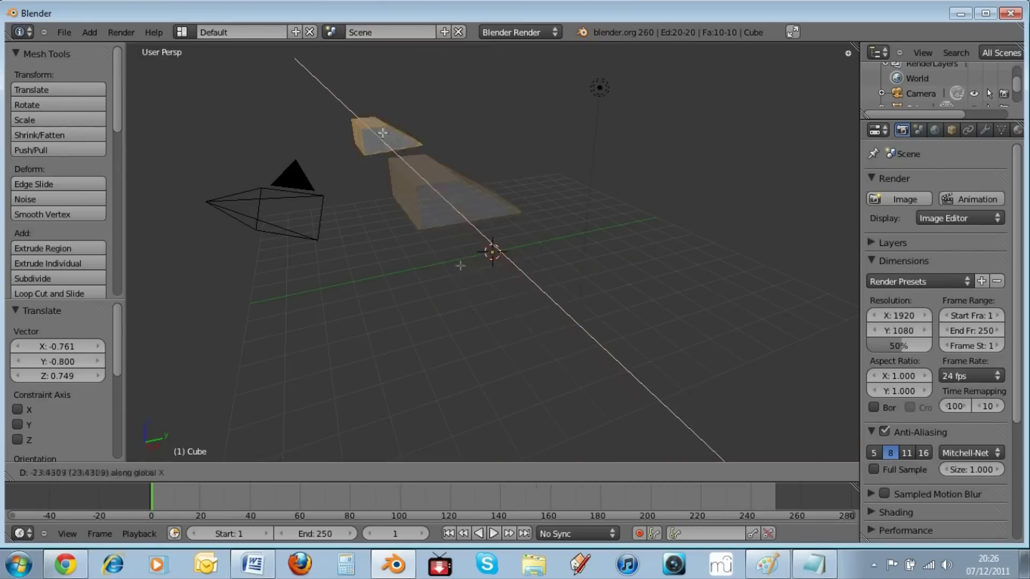
key(y)
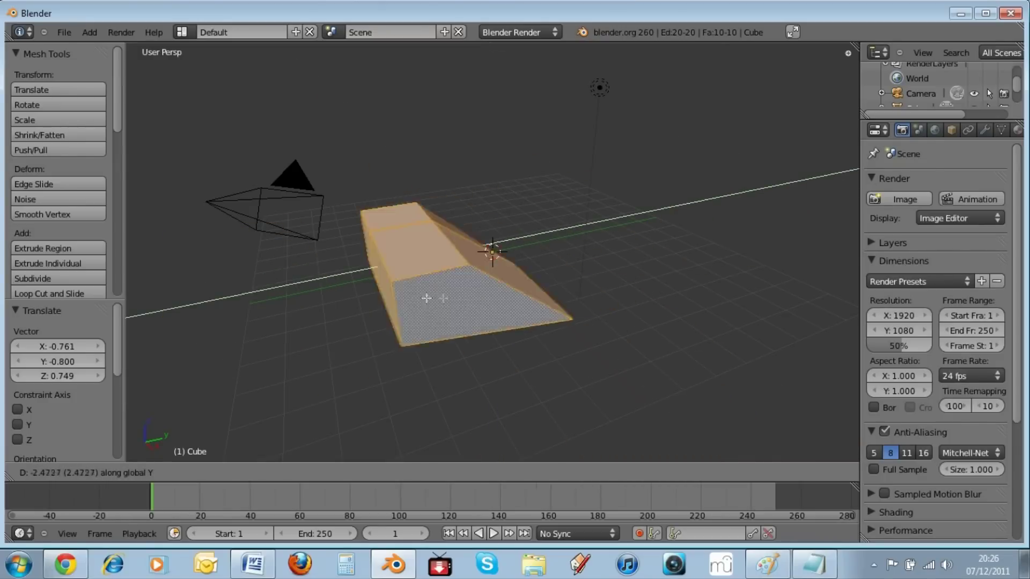
click(526, 343)
scroll(377, 299, down, 3)
scroll(378, 300, up, 1)
scroll(378, 299, up, 3)
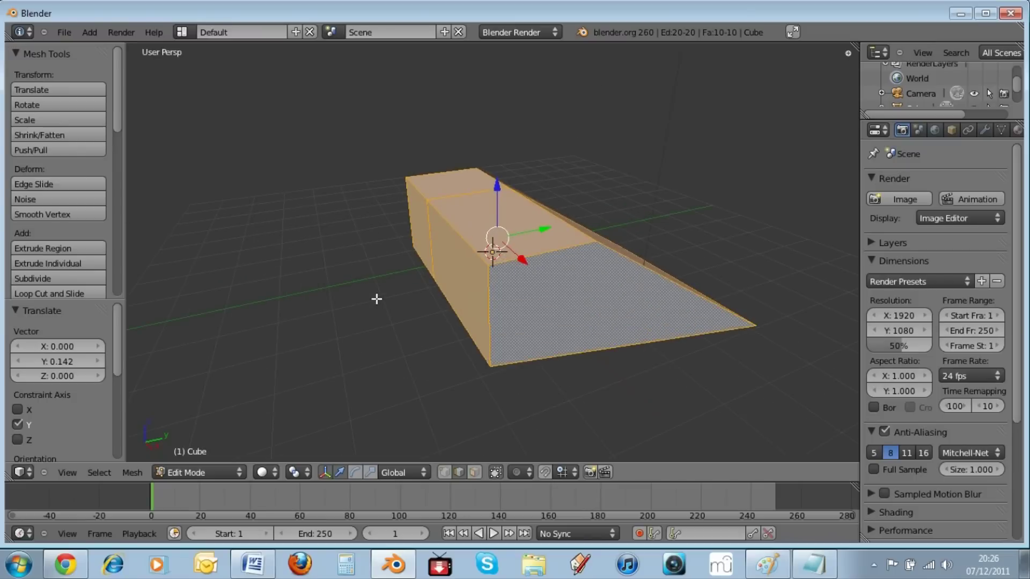
scroll(378, 299, down, 3)
scroll(377, 299, up, 3)
scroll(385, 304, down, 3)
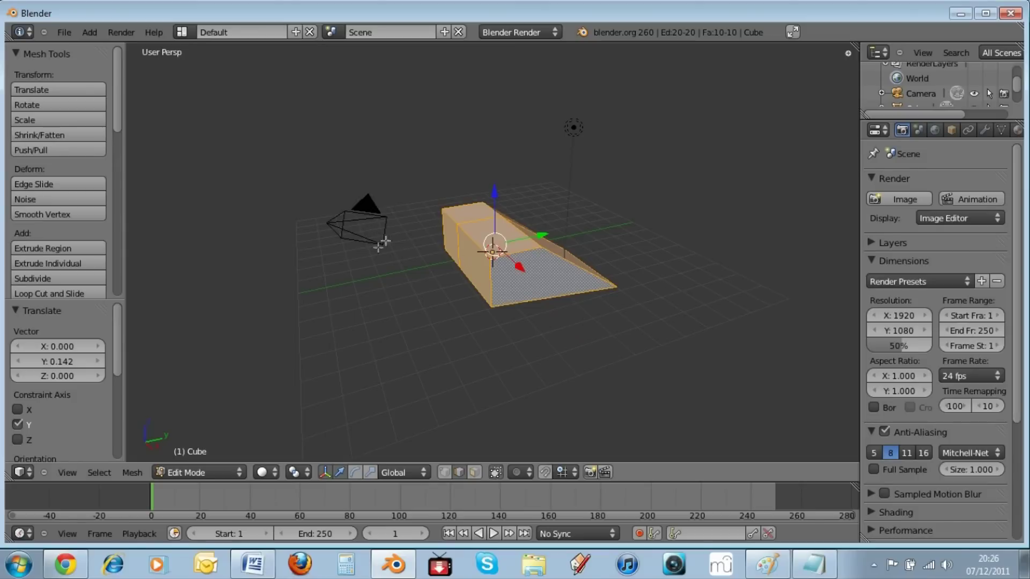
Step: In Vertex select mode, select the bottom-front, top and far-right vertices
key(a)
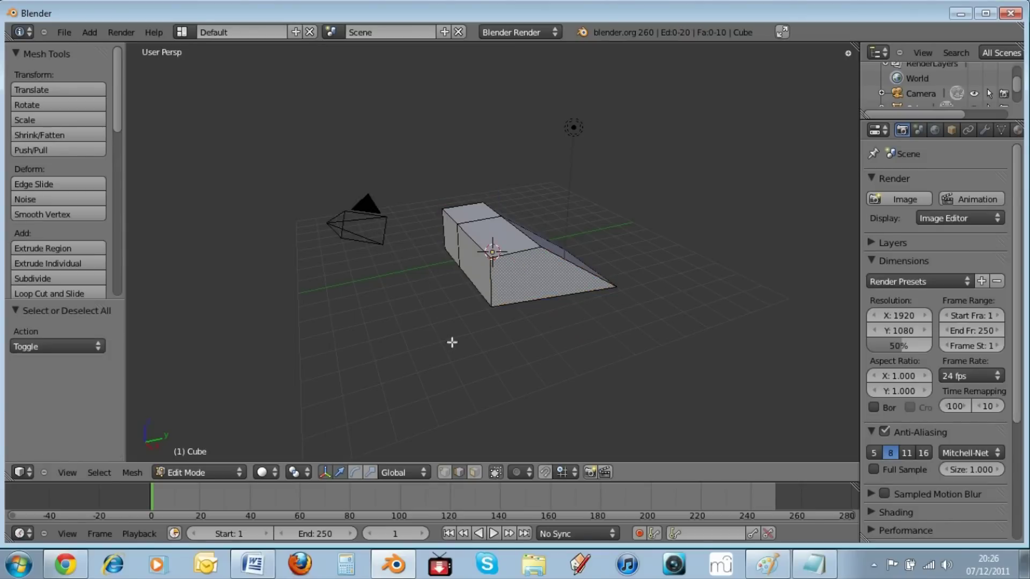
click(445, 472)
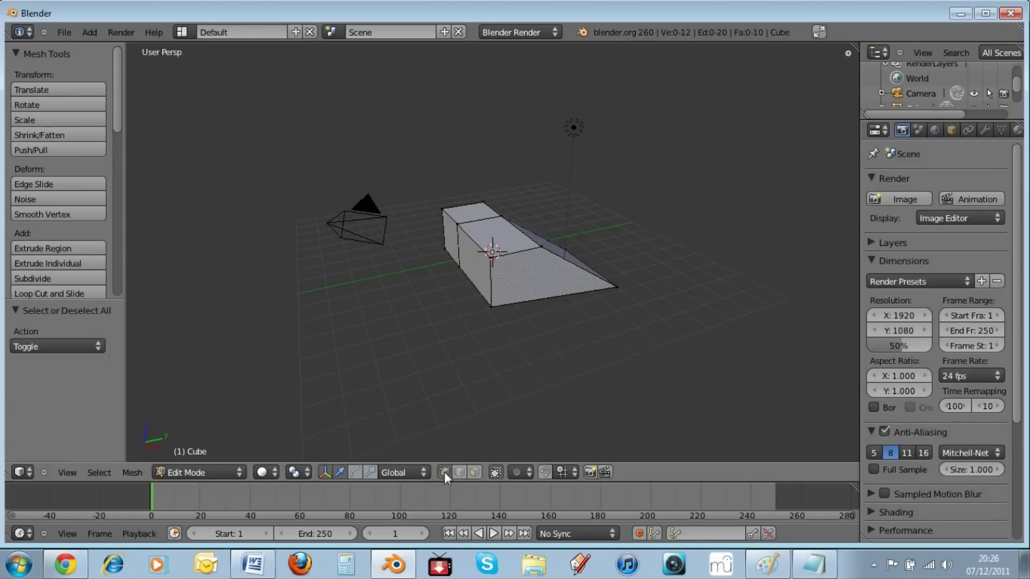
scroll(499, 339, up, 5)
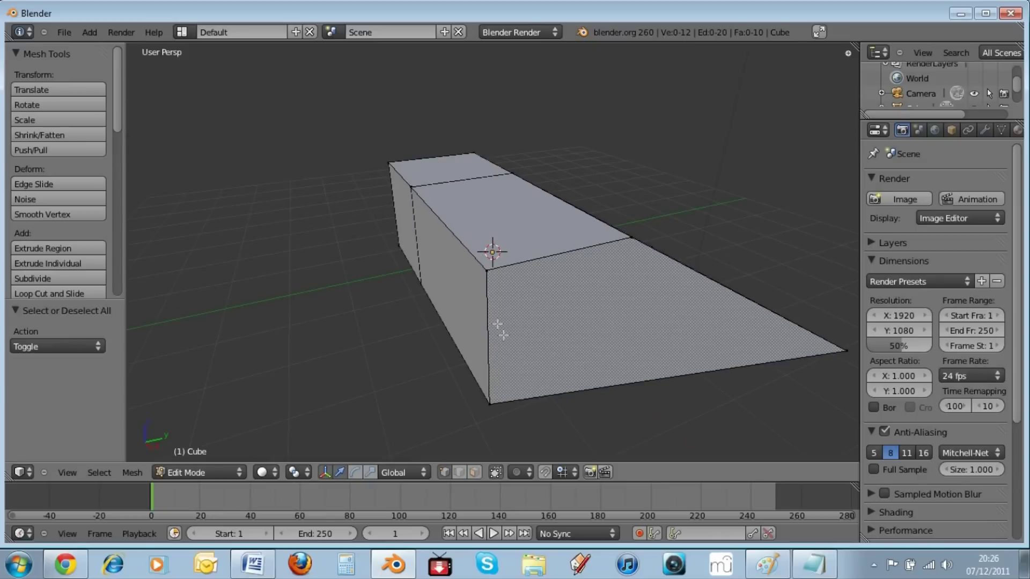
right_click(486, 410)
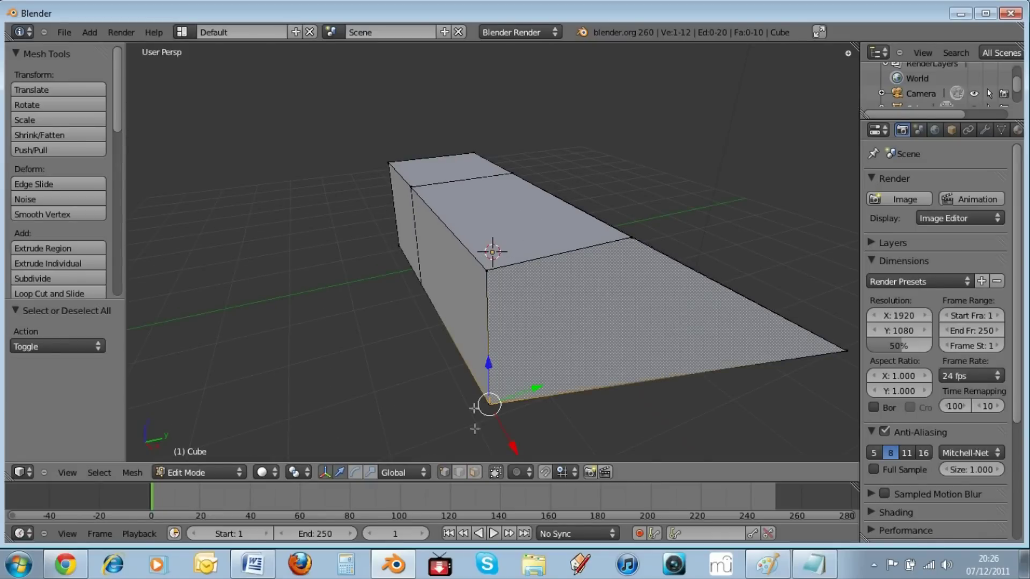
shift+right_click(489, 269)
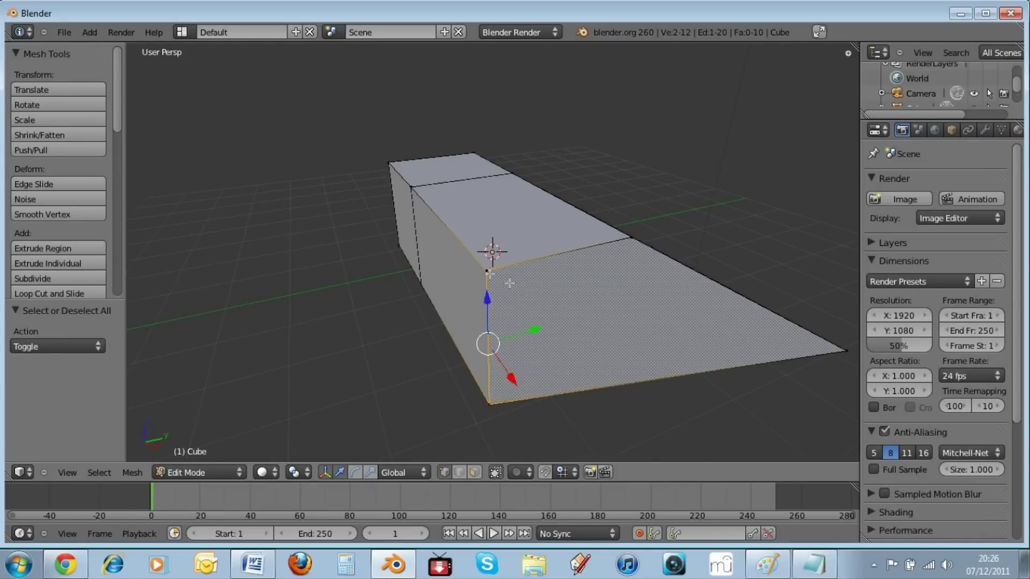
shift+right_click(846, 351)
middle_drag(678, 358, 646, 350)
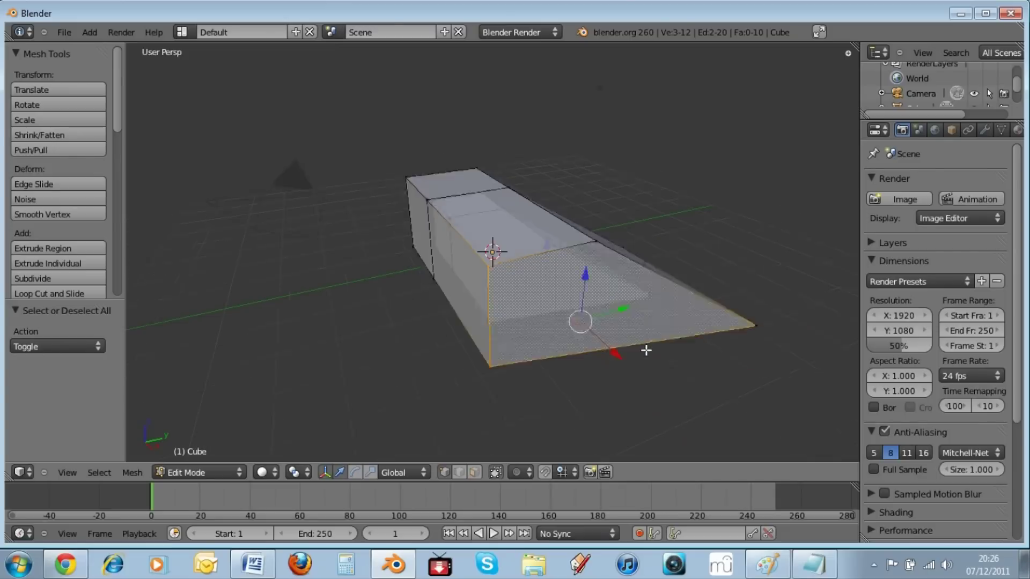
scroll(646, 350, down, 5)
scroll(537, 316, up, 5)
Step: Move the selected vertices outward into a long sloping wedge, then deselect all
key(g)
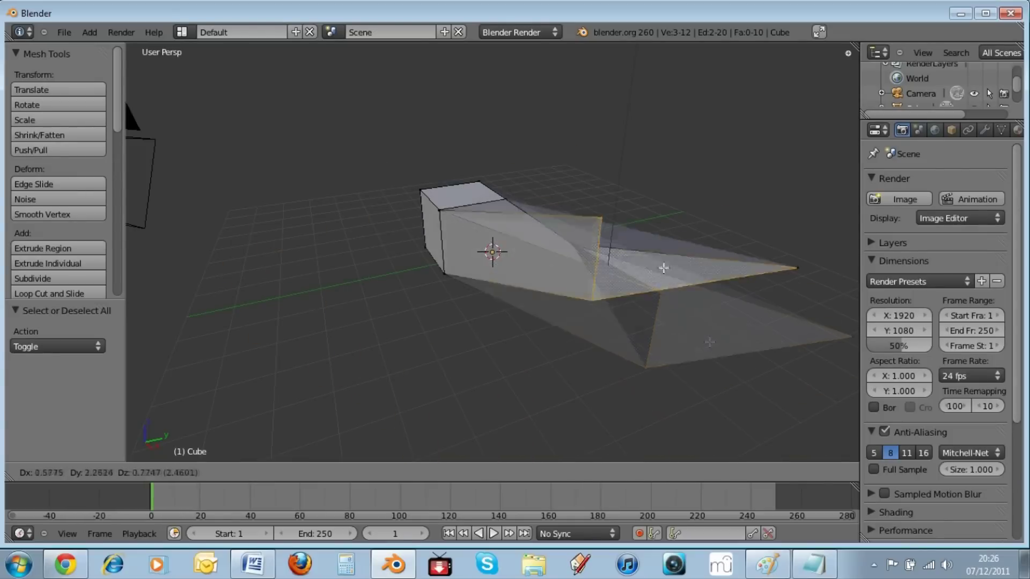
click(556, 368)
key(a)
scroll(424, 337, down, 2)
scroll(421, 341, up, 1)
scroll(415, 345, down, 3)
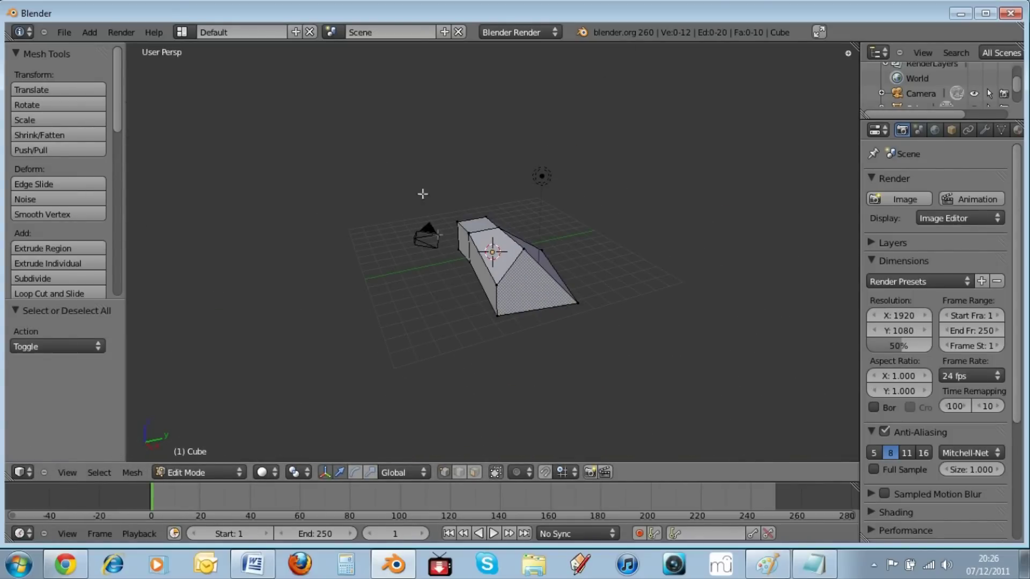
scroll(490, 248, up, 6)
scroll(489, 248, down, 3)
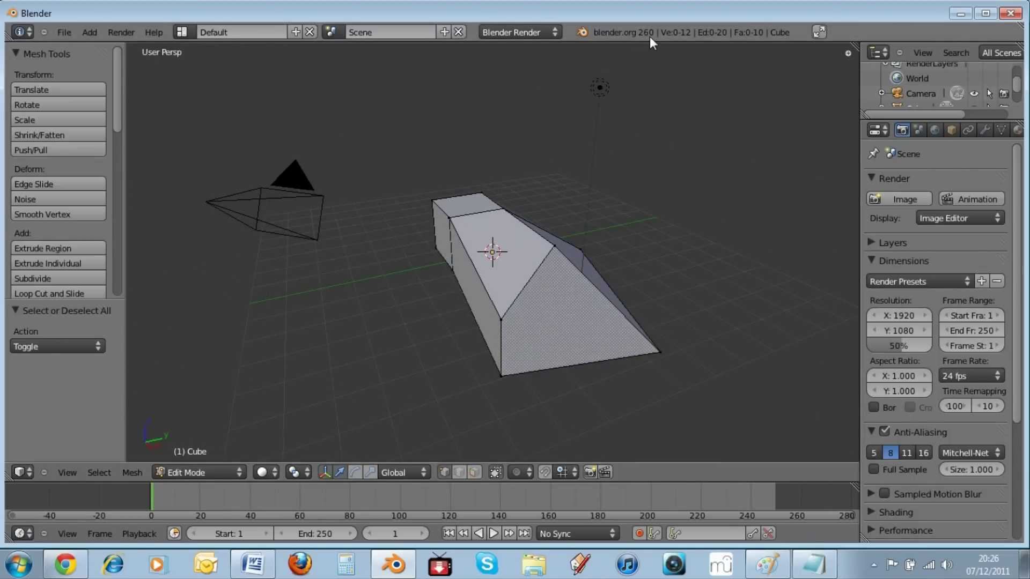
scroll(497, 286, up, 3)
scroll(497, 286, down, 5)
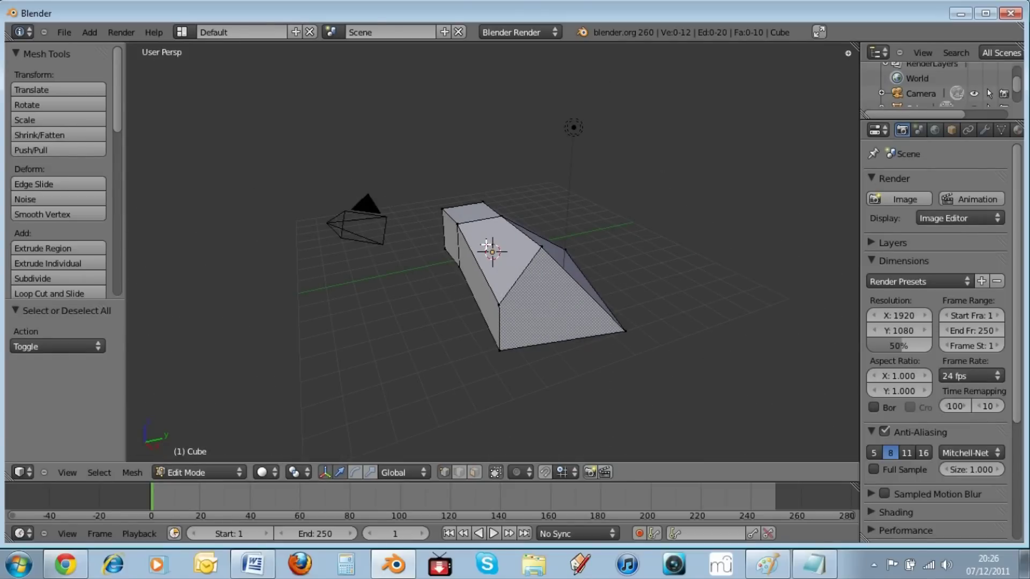
key(space)
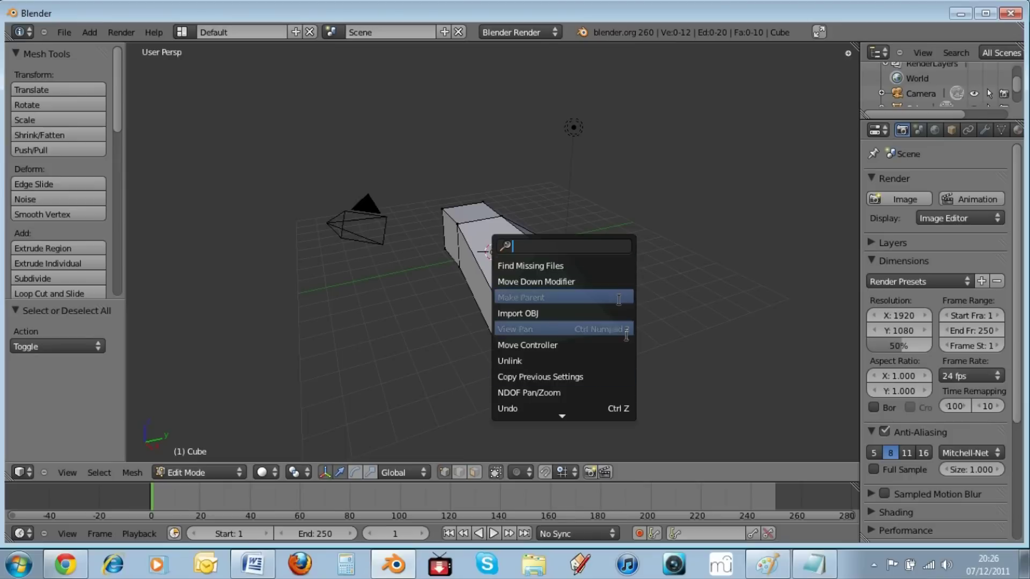
click(707, 287)
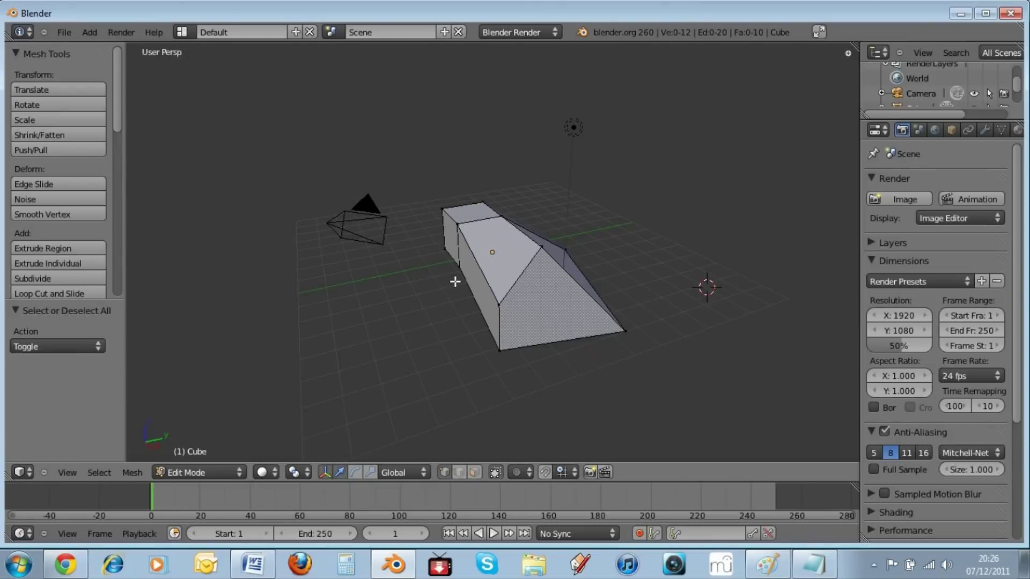
key(shift+a)
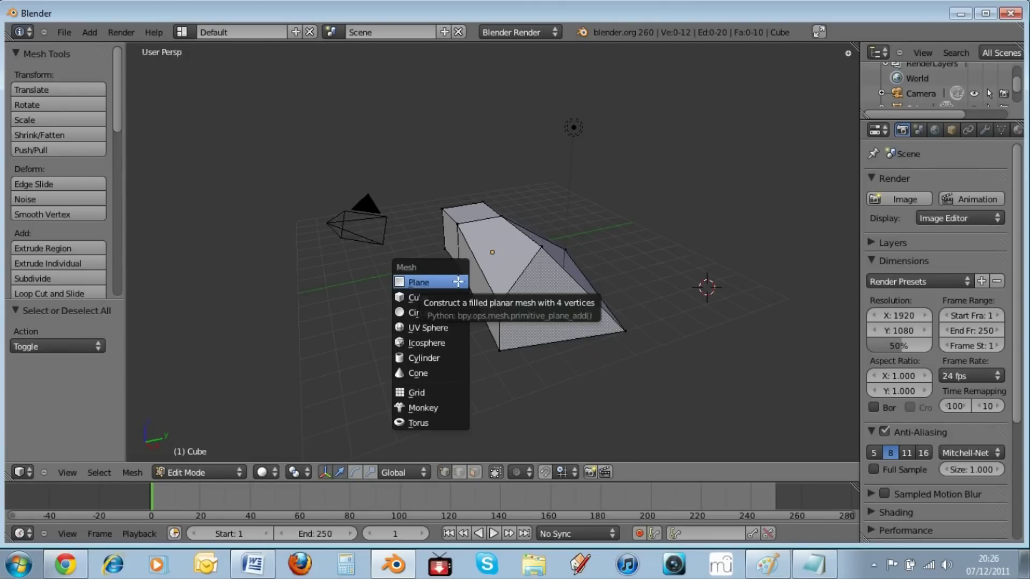
key(Escape)
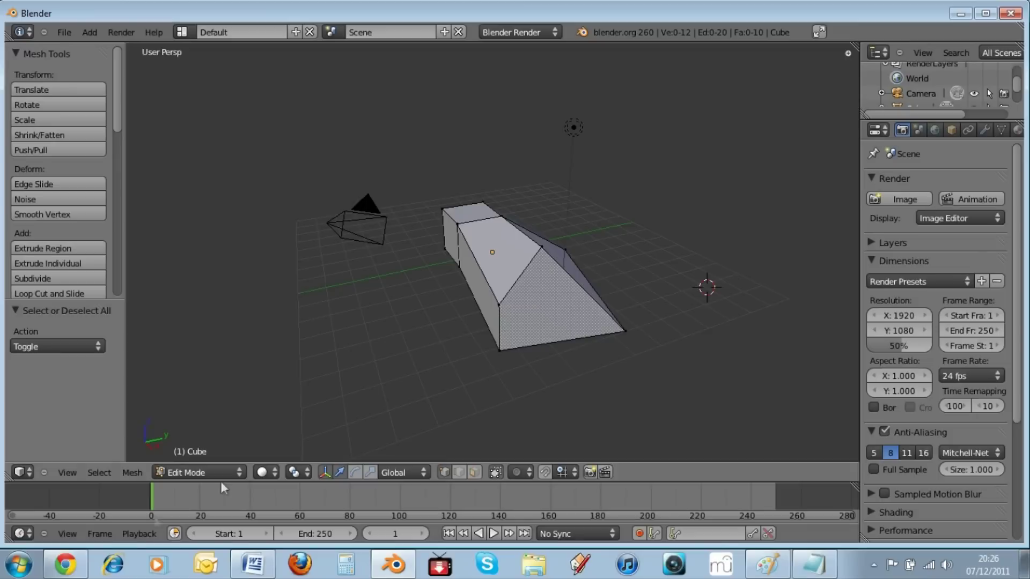
key(shift+a)
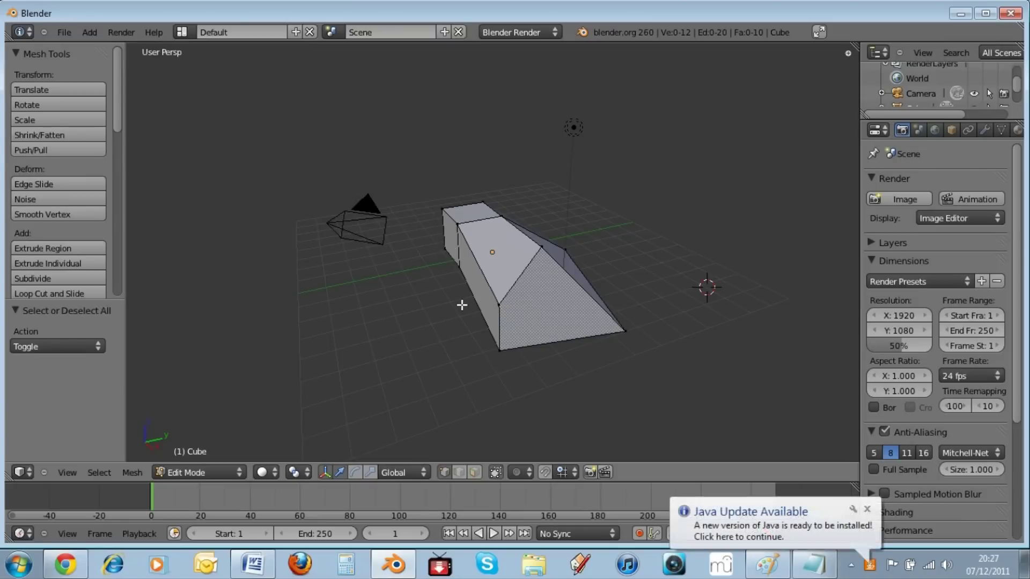
Step: Return to Object Mode and browse the Shift+A Add menu without adding anything
key(Tab)
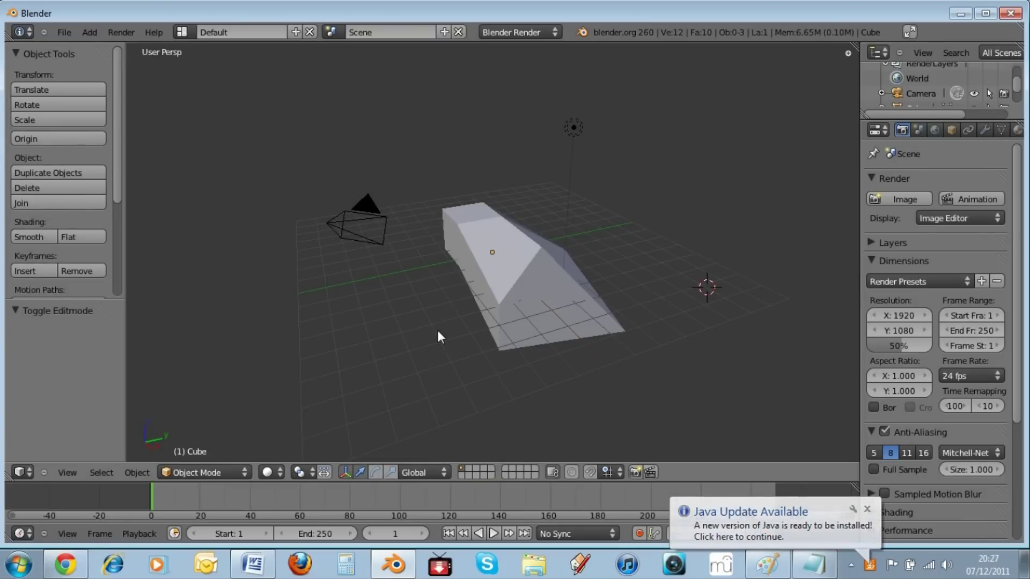
key(shift+a)
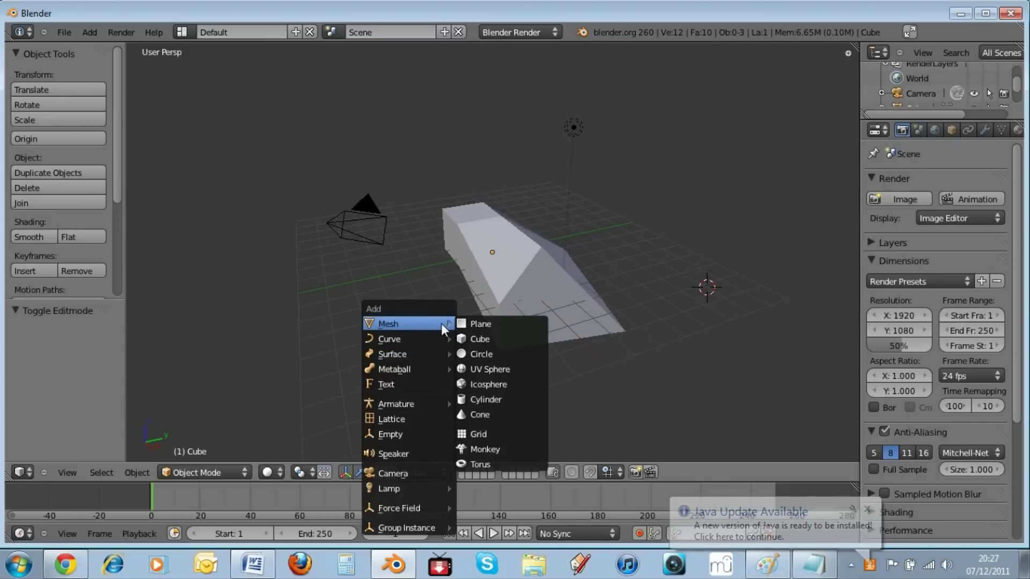
mouse_move(439, 340)
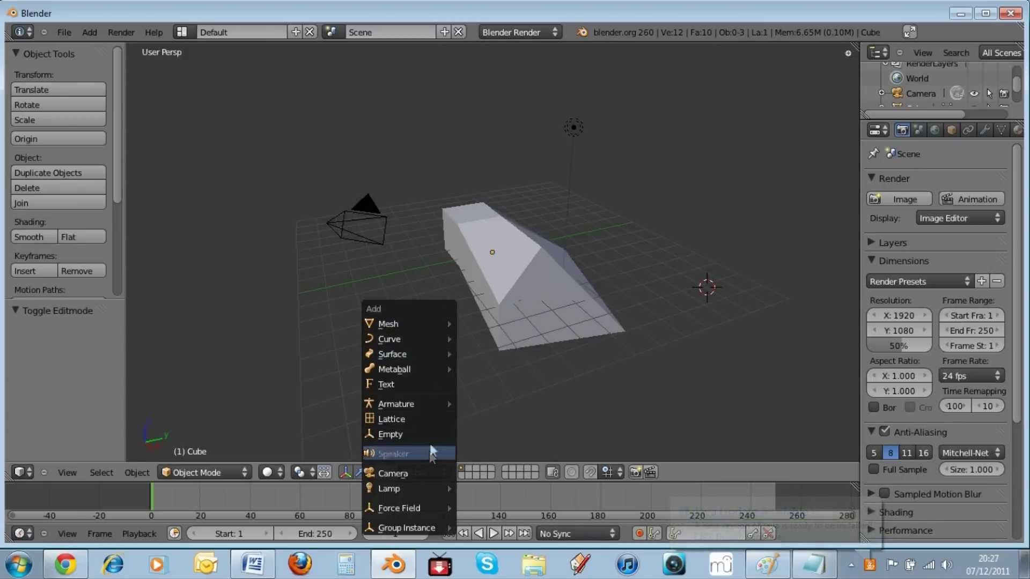
mouse_move(431, 531)
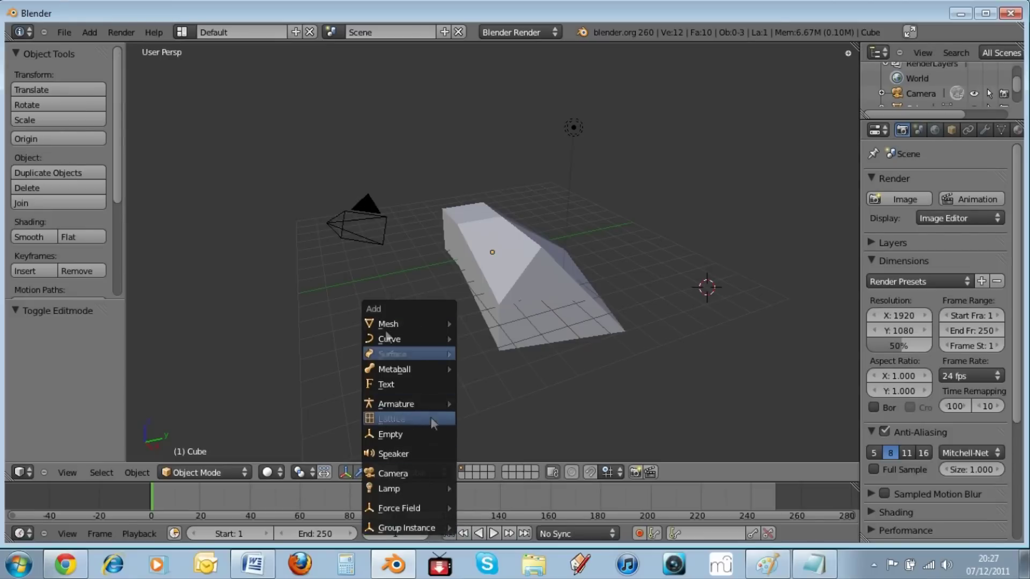
click(330, 311)
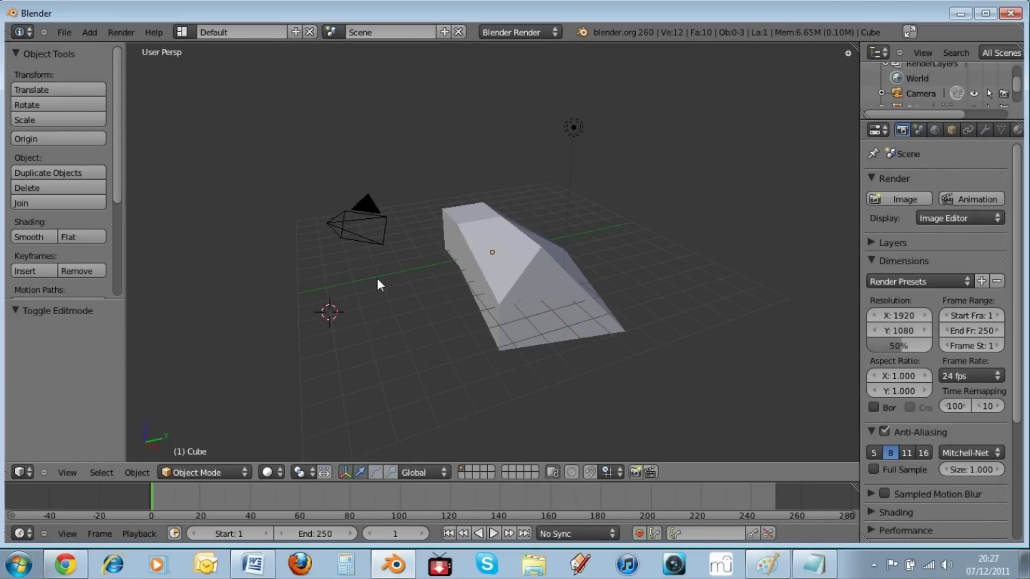
Step: Parent the camera to the wedge using Ctrl+P > Object
right_click(355, 234)
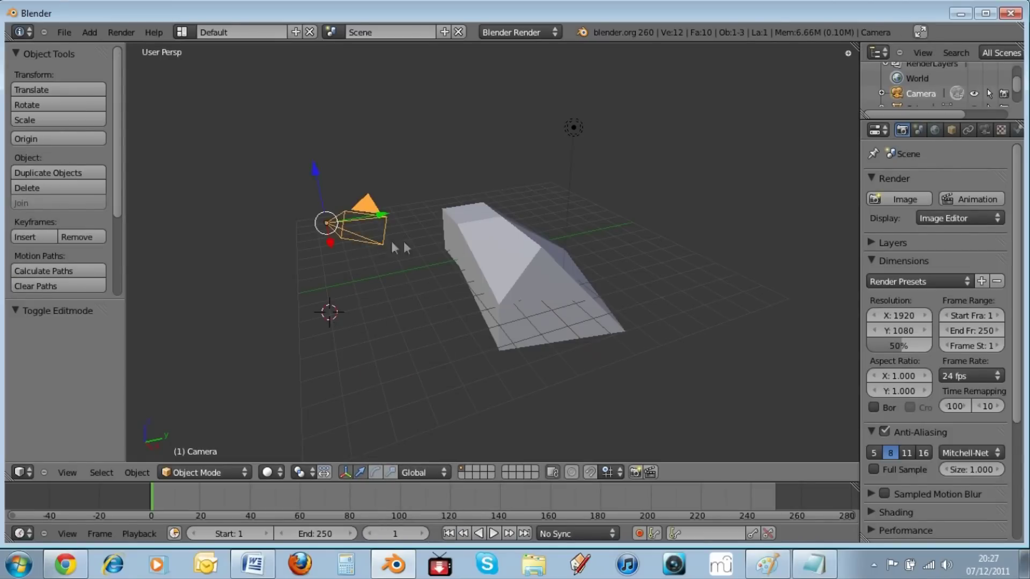
shift+right_click(527, 239)
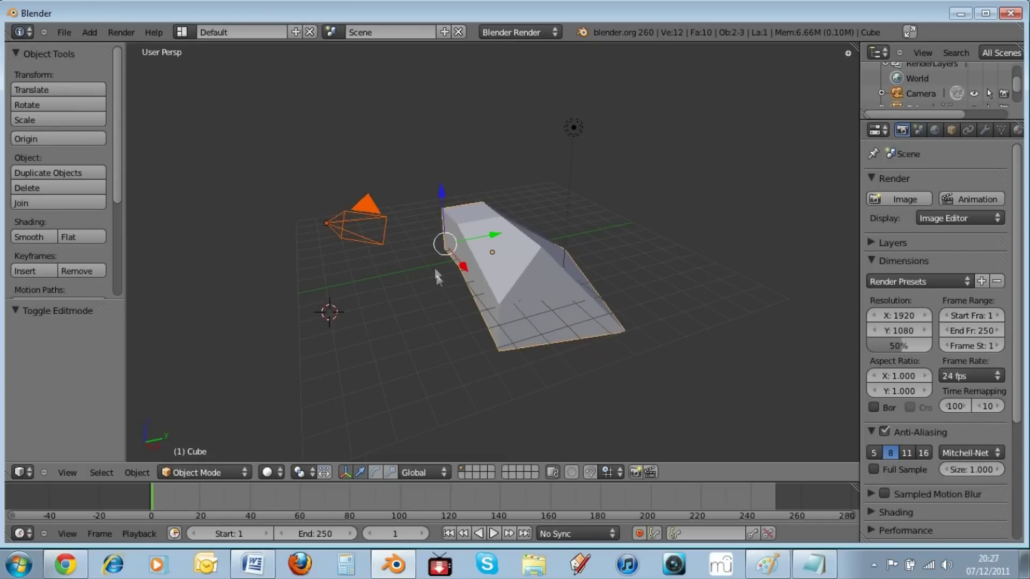
key(ctrl+p)
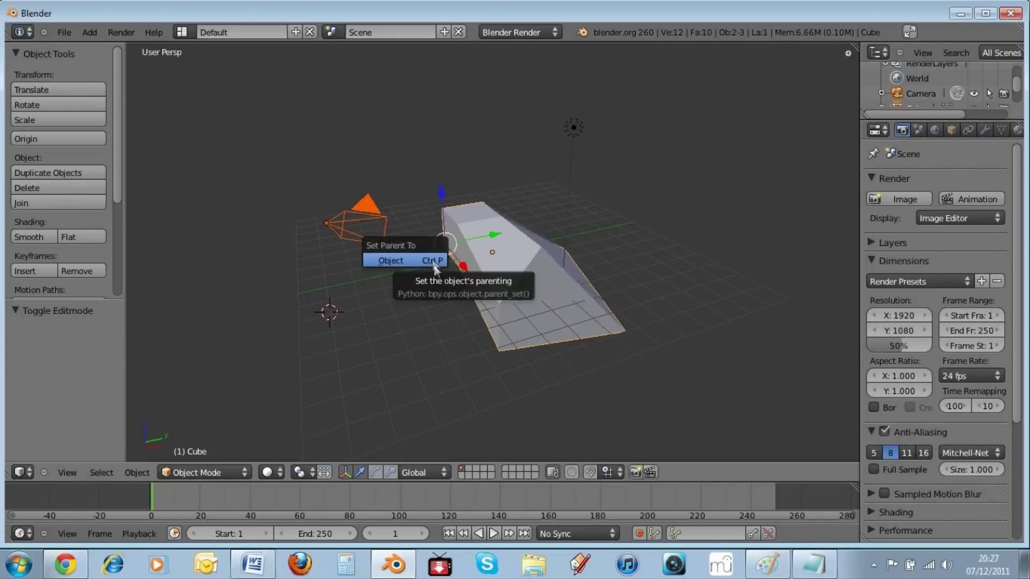
click(433, 259)
click(404, 333)
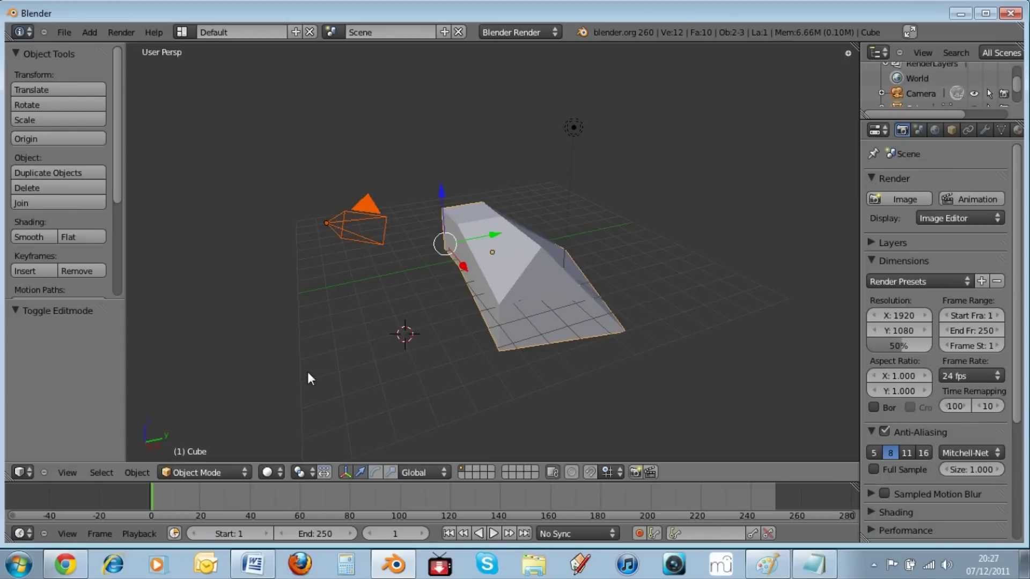
Step: Deselect everything, then reselect the wedge together with the camera
key(a)
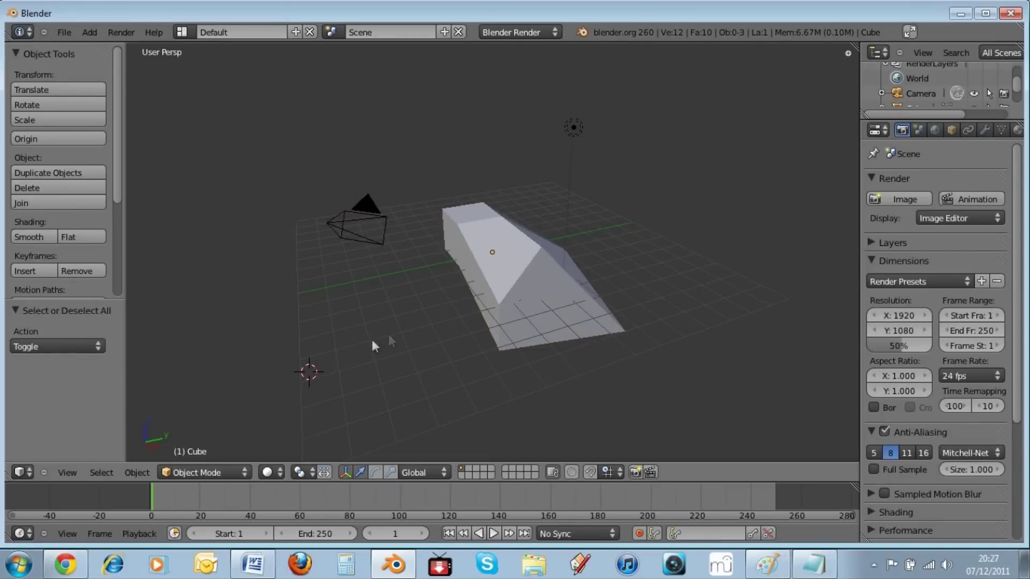
right_click(488, 238)
shift+right_click(377, 227)
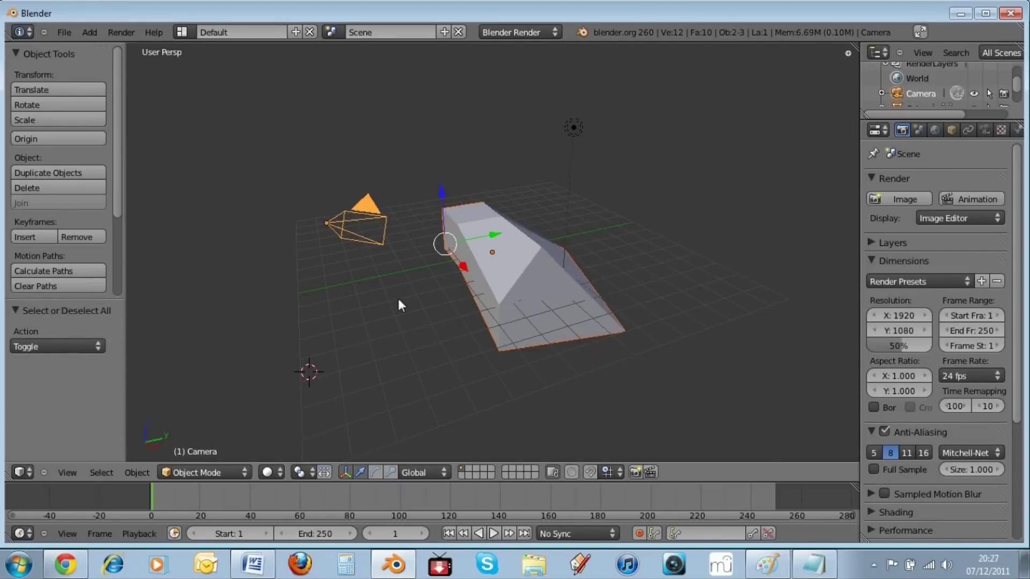
Step: Snap the wedge and camera to the grid, then onto the 3D cursor
key(ctrl+s)
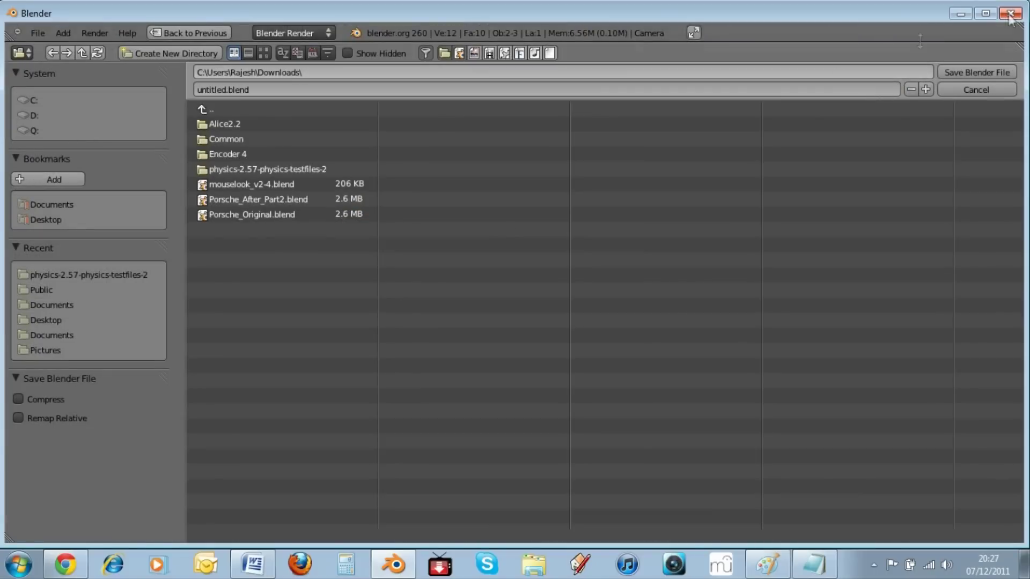
click(187, 34)
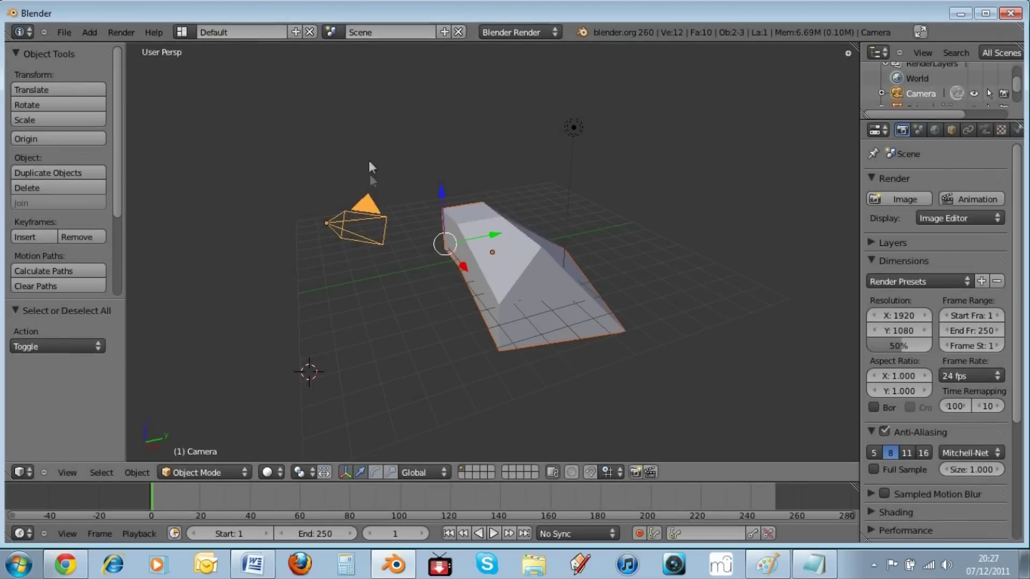
key(shift+s)
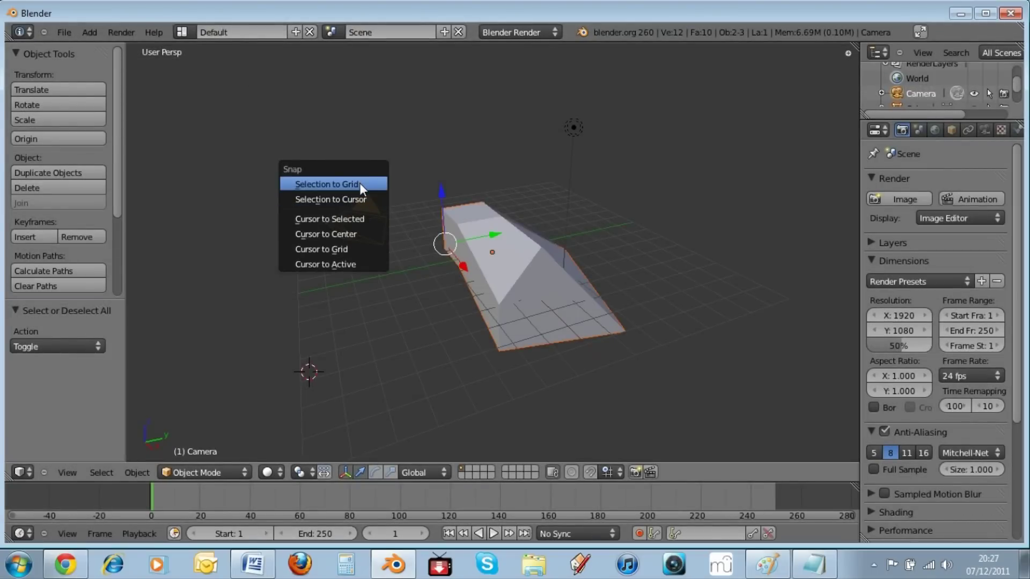
click(360, 184)
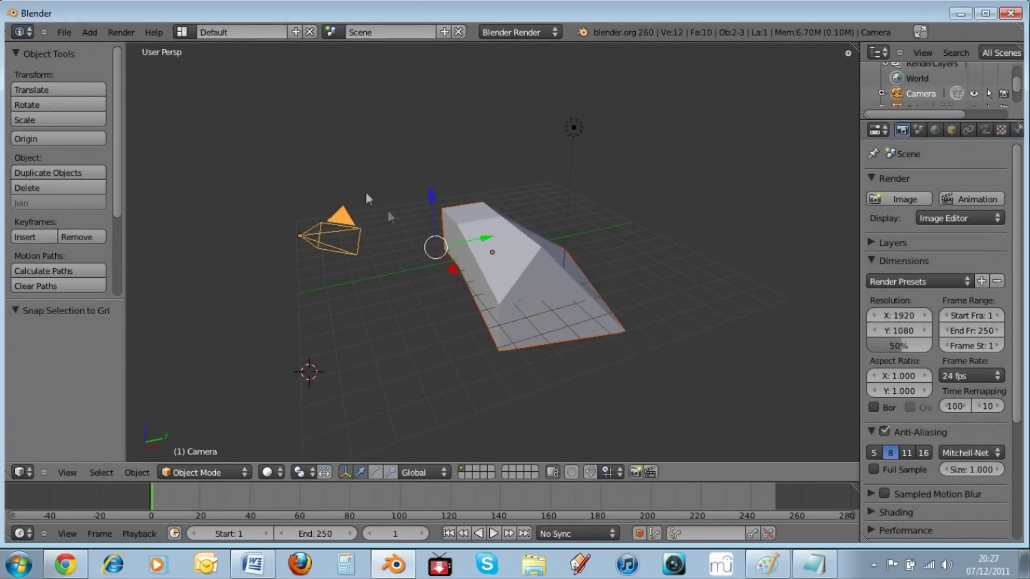
key(shift+s)
click(443, 280)
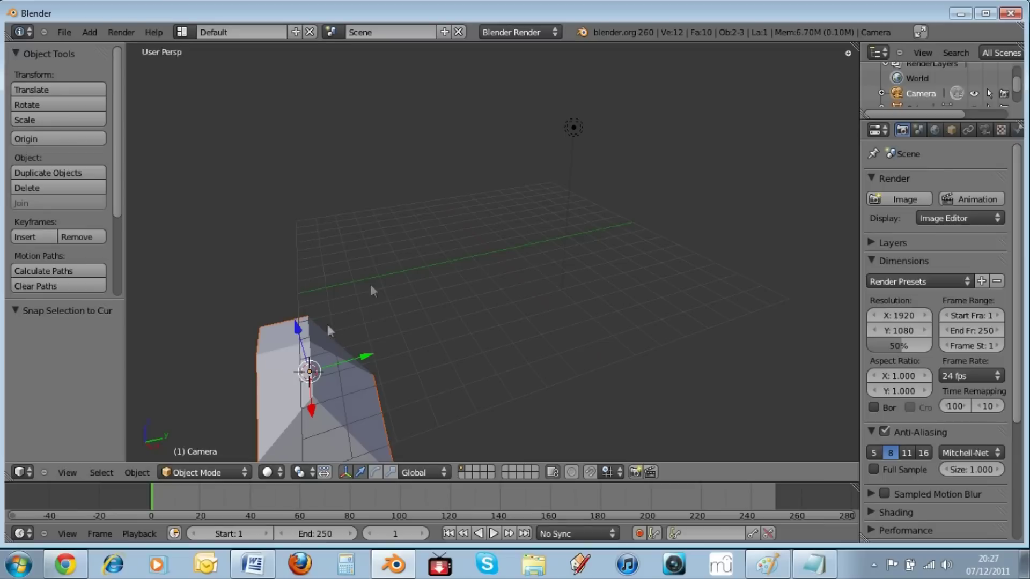
Step: Place the 3D cursor near the grid's middle and move the wedge onto it
click(470, 253)
key(shift+s)
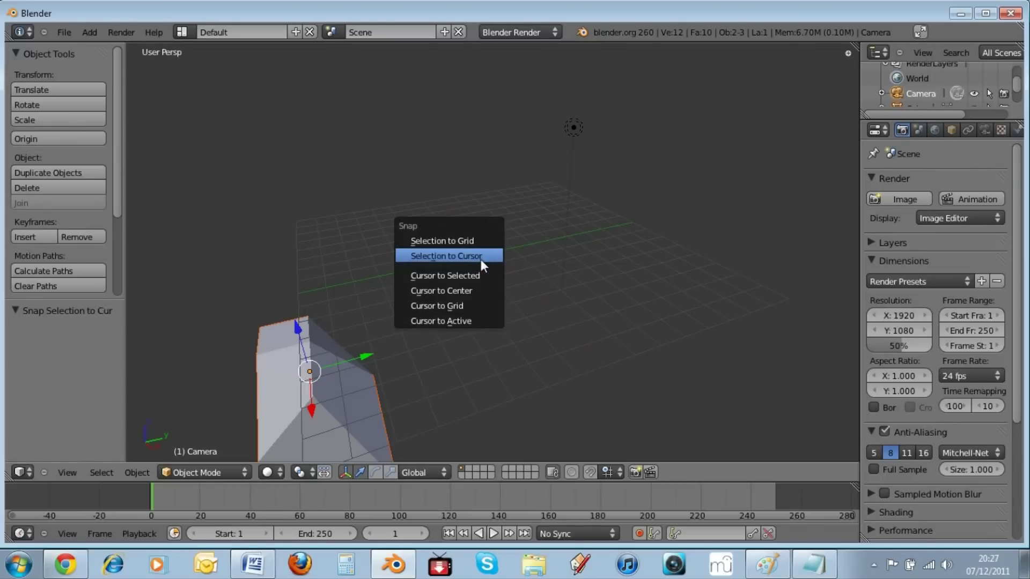
click(480, 259)
Step: Try the Cursor to Selected, World Centre, Grid and Active options, then reposition the cursor
key(shift+s)
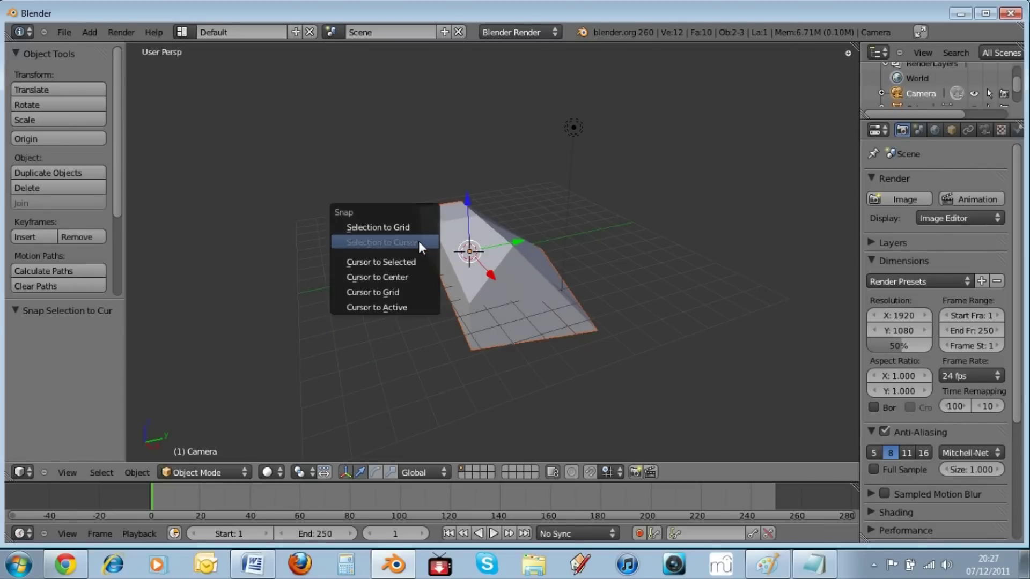
click(426, 262)
key(shift+s)
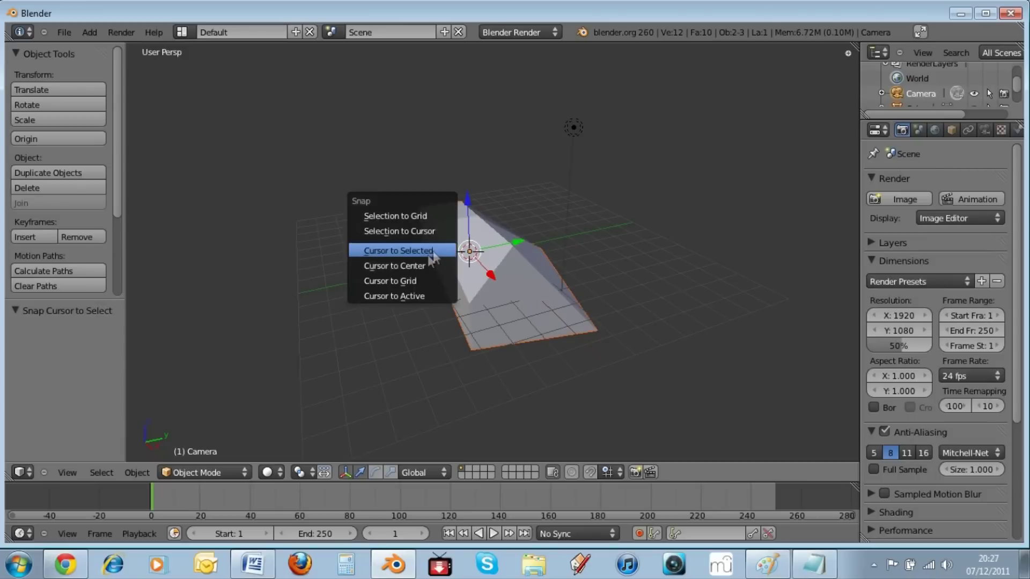
click(425, 273)
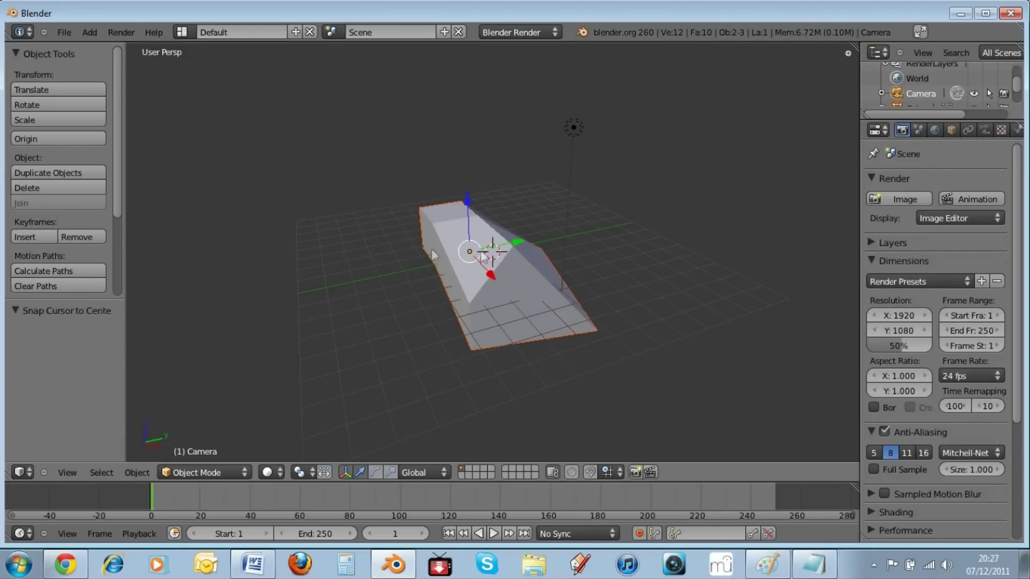
key(shift+s)
click(400, 266)
key(shift+s)
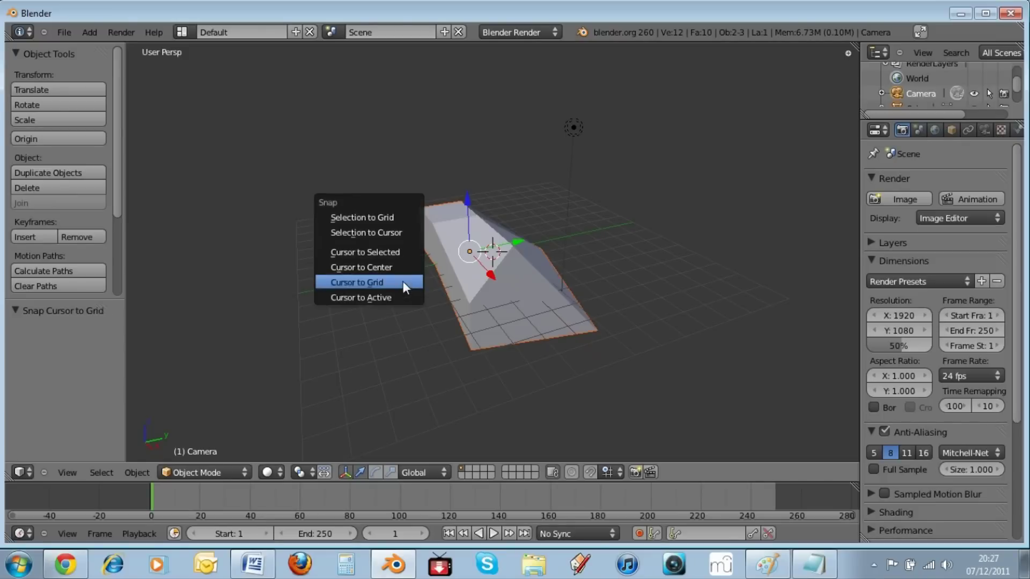
click(393, 297)
click(415, 303)
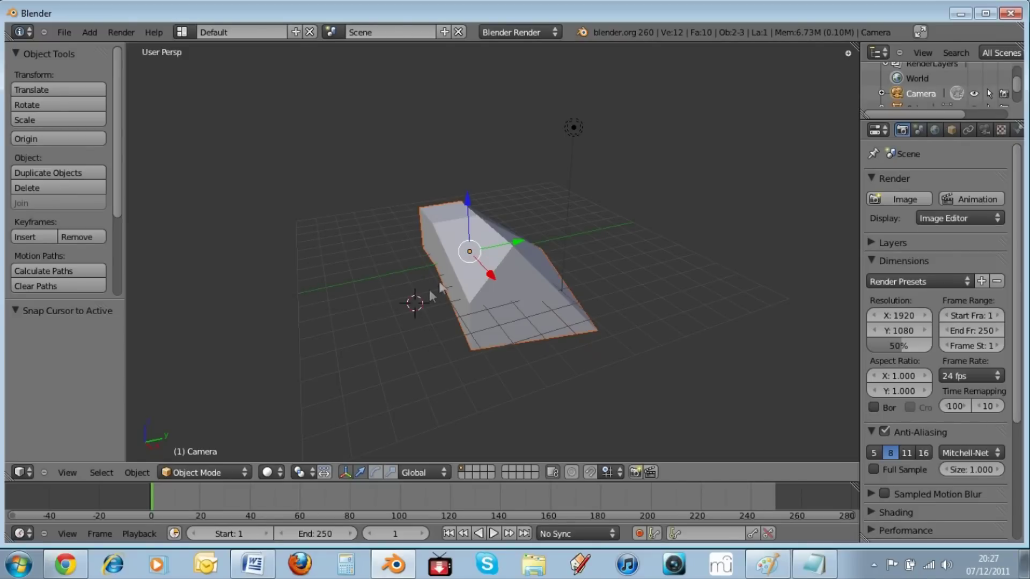
Step: Move the lamp by 0.882, -0.225, -1.802 so it hovers just above the wedge
scroll(439, 272, up, 7)
scroll(439, 272, down, 4)
scroll(438, 273, up, 2)
scroll(439, 273, down, 5)
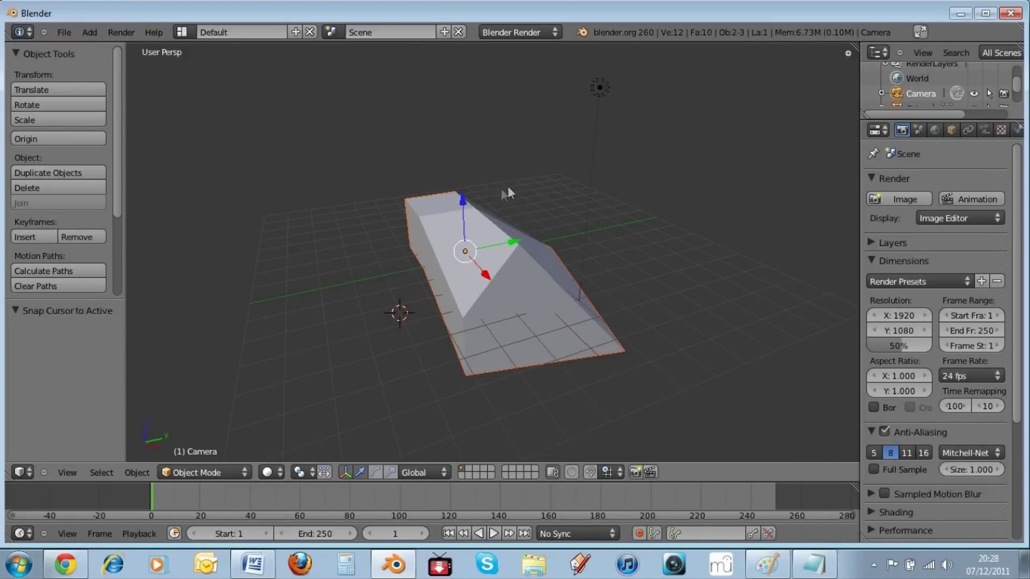
scroll(499, 194, down, 3)
scroll(489, 204, up, 2)
scroll(489, 204, down, 5)
scroll(488, 204, up, 4)
scroll(489, 203, down, 1)
scroll(488, 204, up, 1)
right_click(558, 151)
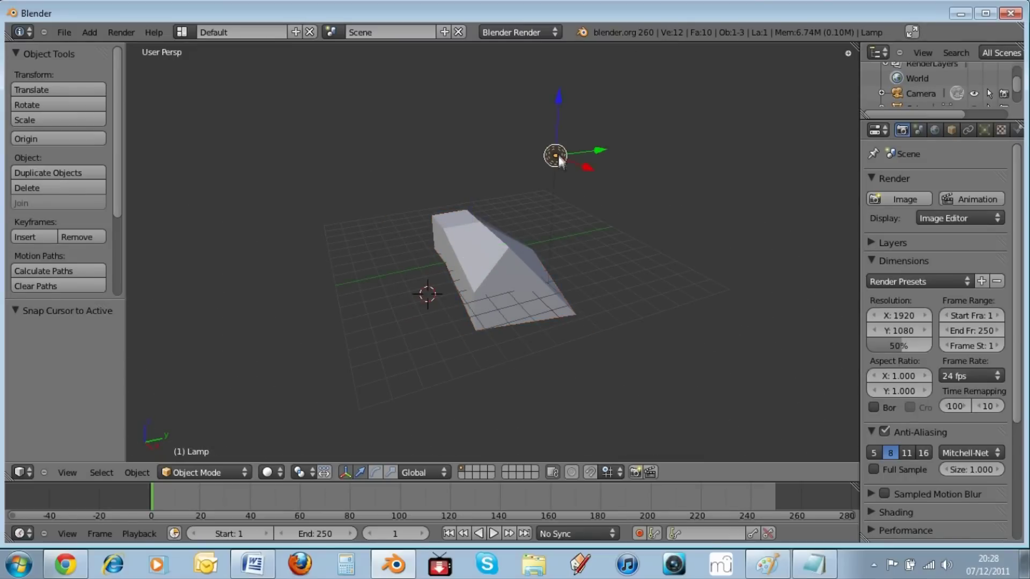
key(g)
click(564, 210)
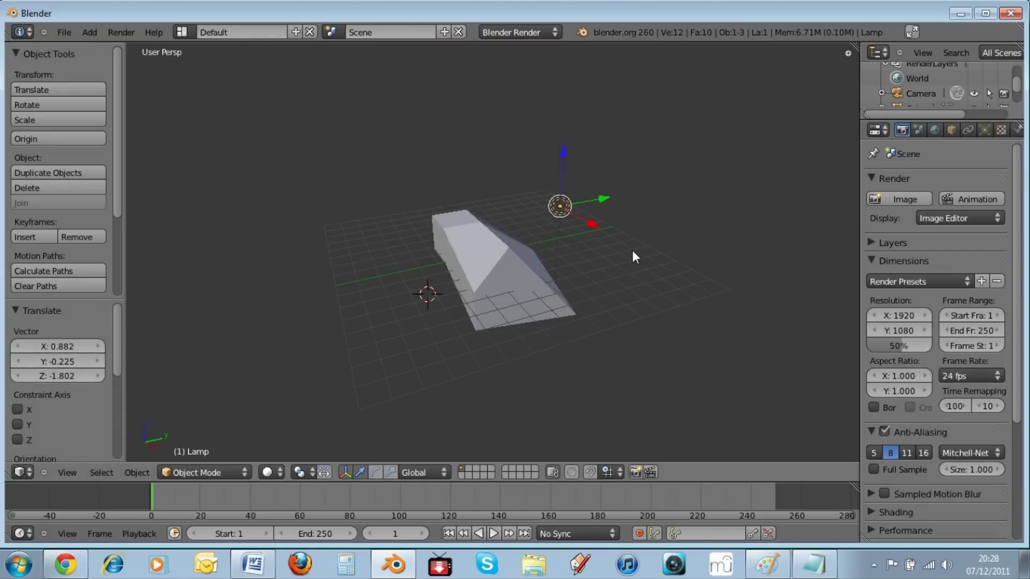
scroll(569, 236, down, 3)
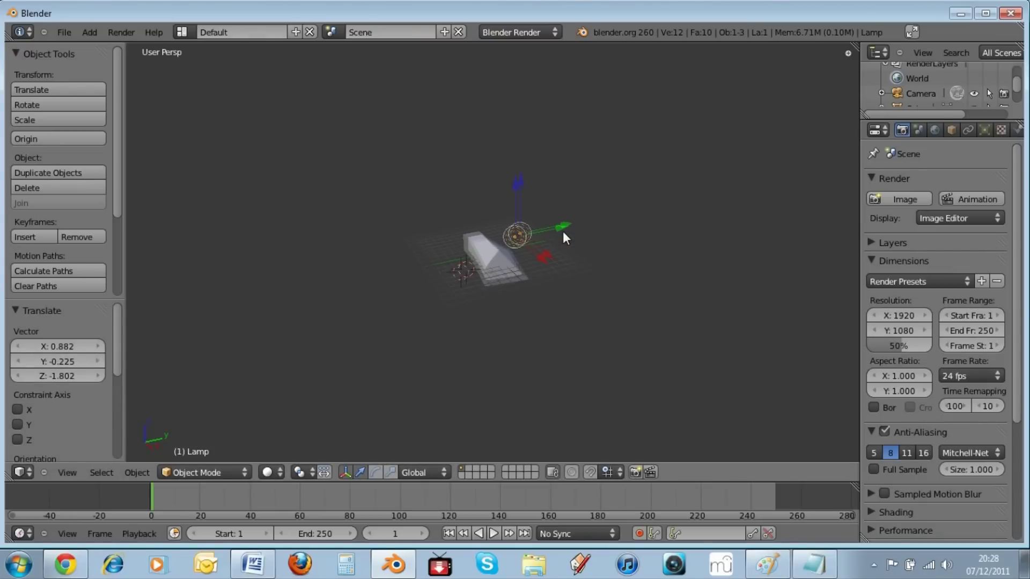
scroll(562, 231, up, 5)
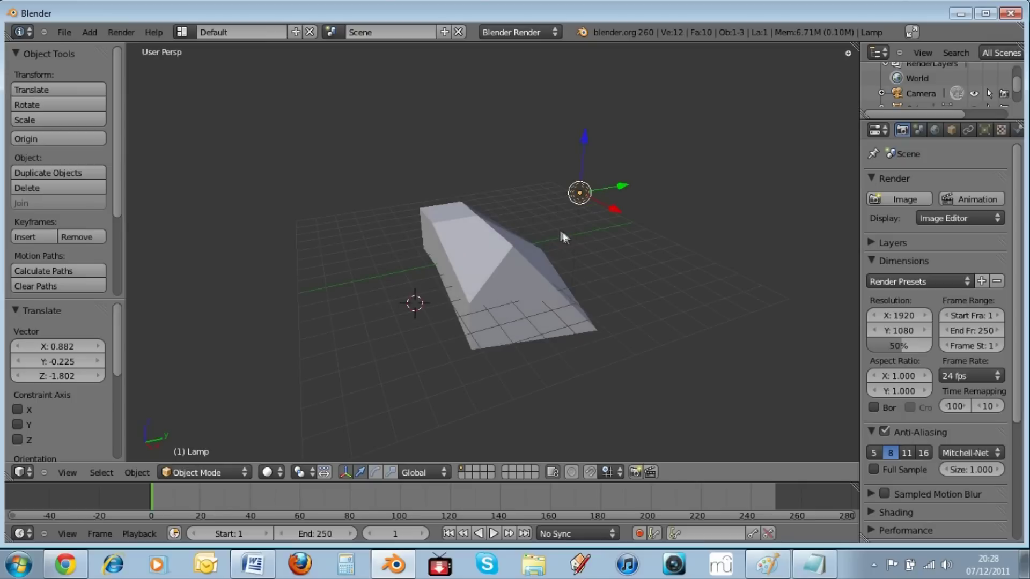
Step: Browse the screen-layout, render-engine and File menus, keeping Blender Render
click(182, 32)
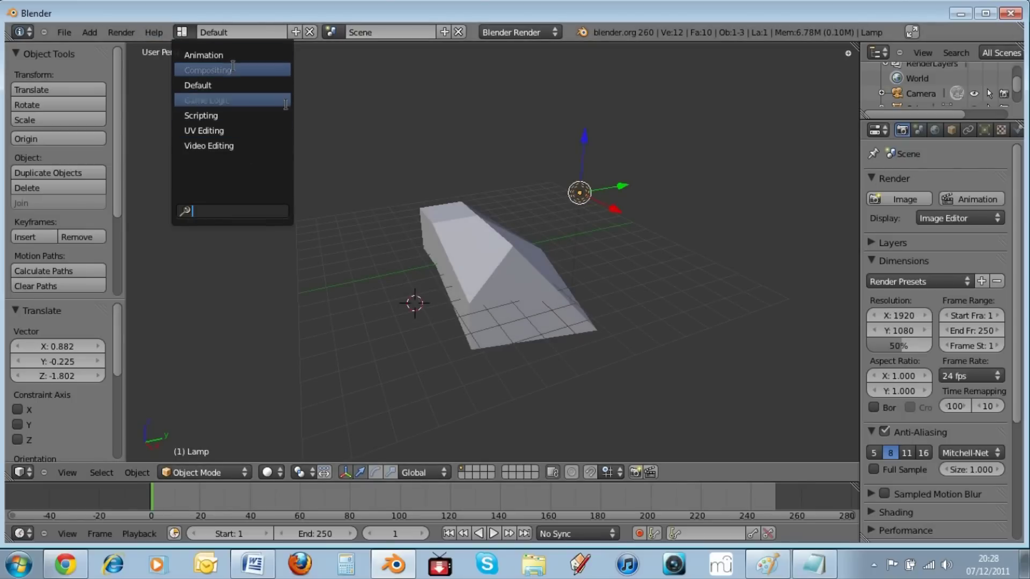
click(508, 31)
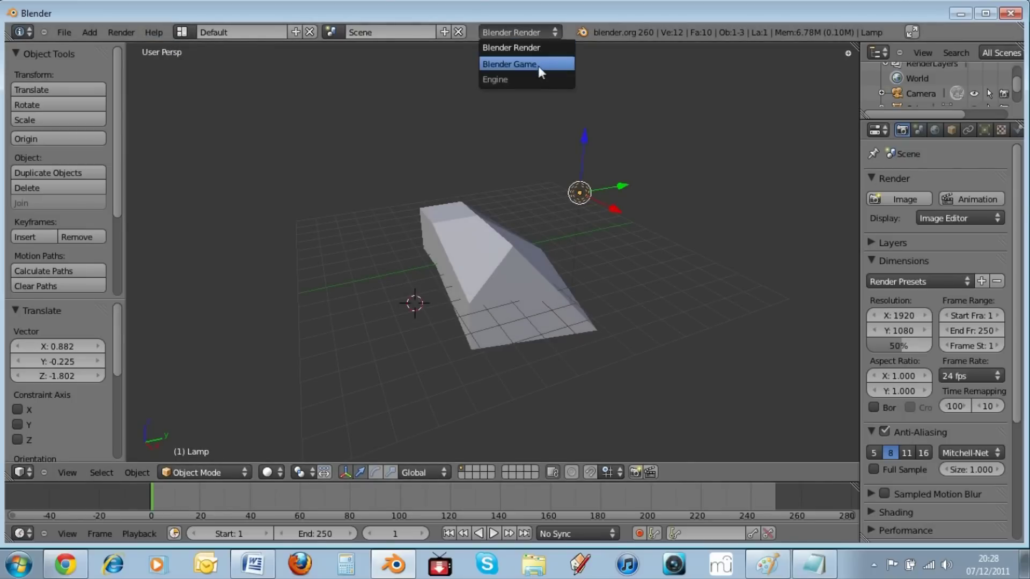
click(380, 111)
click(64, 32)
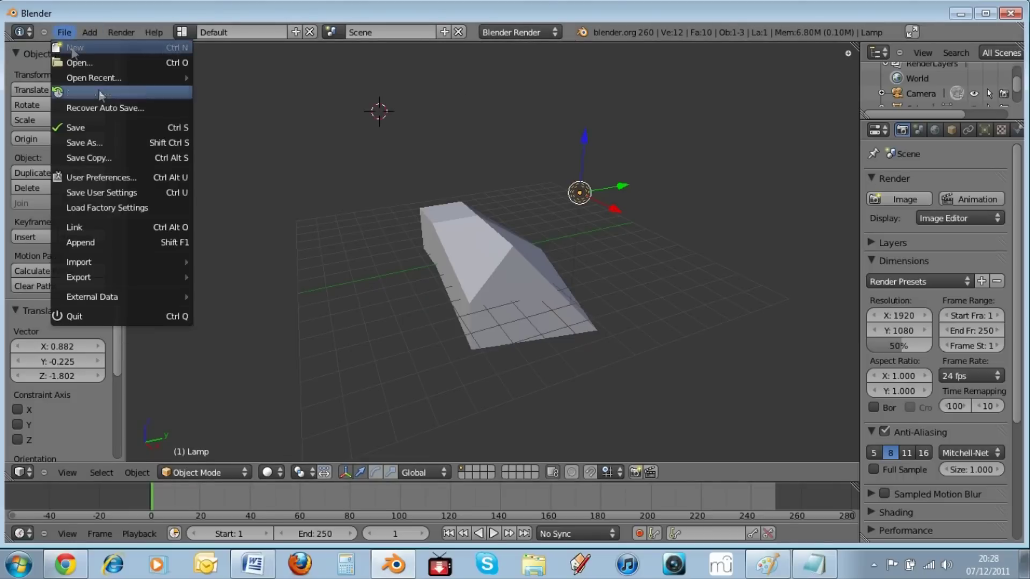
Step: Place the 3D cursor in the empty space above and left of the wedge
click(339, 173)
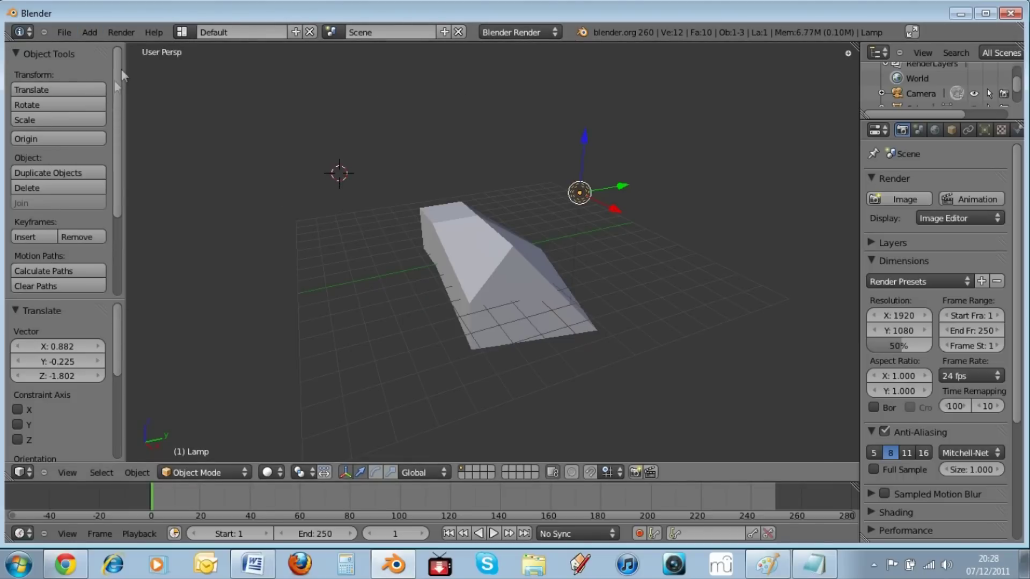
scroll(122, 170, down, 5)
scroll(116, 177, up, 5)
scroll(107, 214, down, 5)
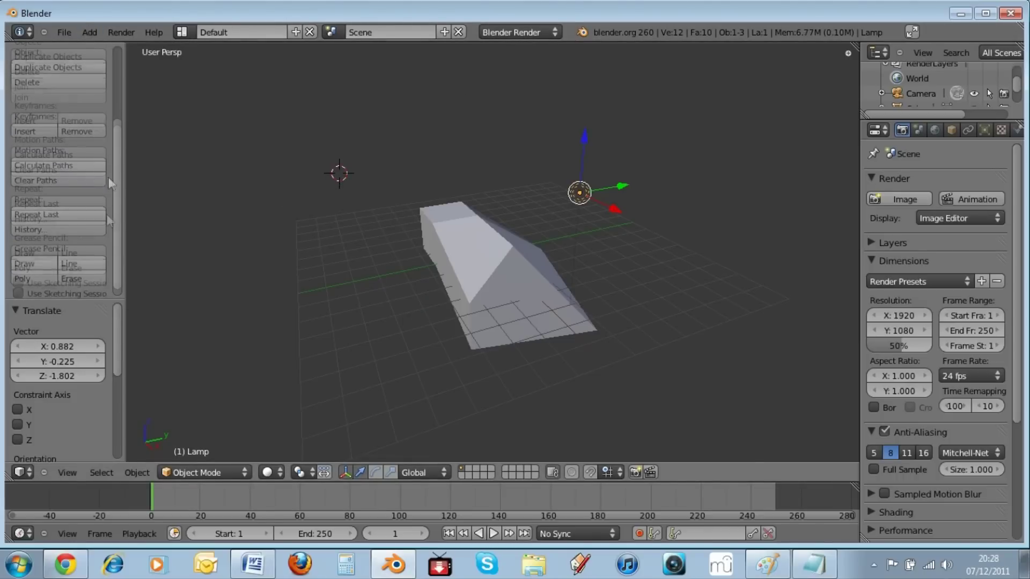
scroll(111, 181, up, 5)
scroll(113, 59, down, 4)
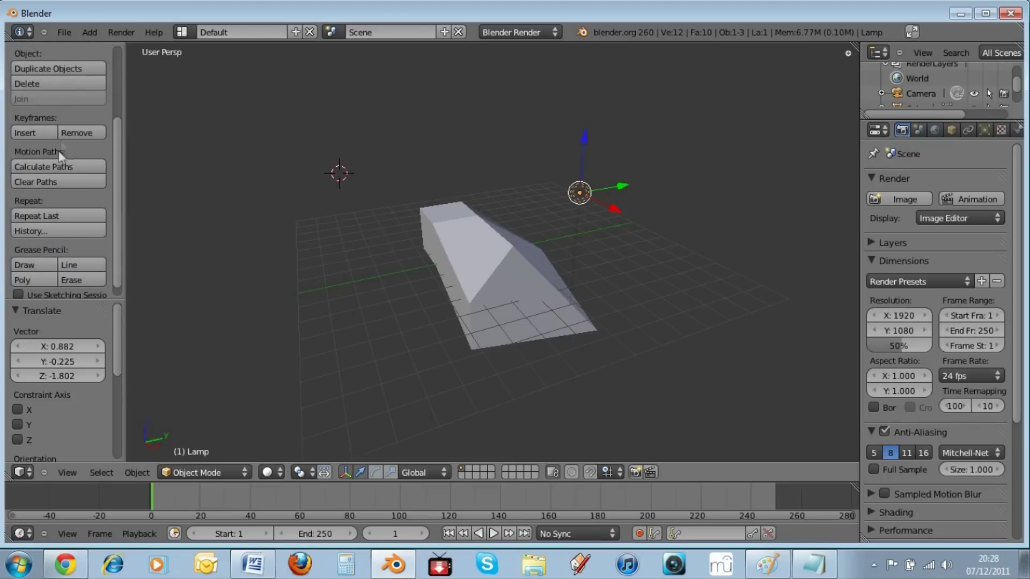
scroll(116, 231, up, 5)
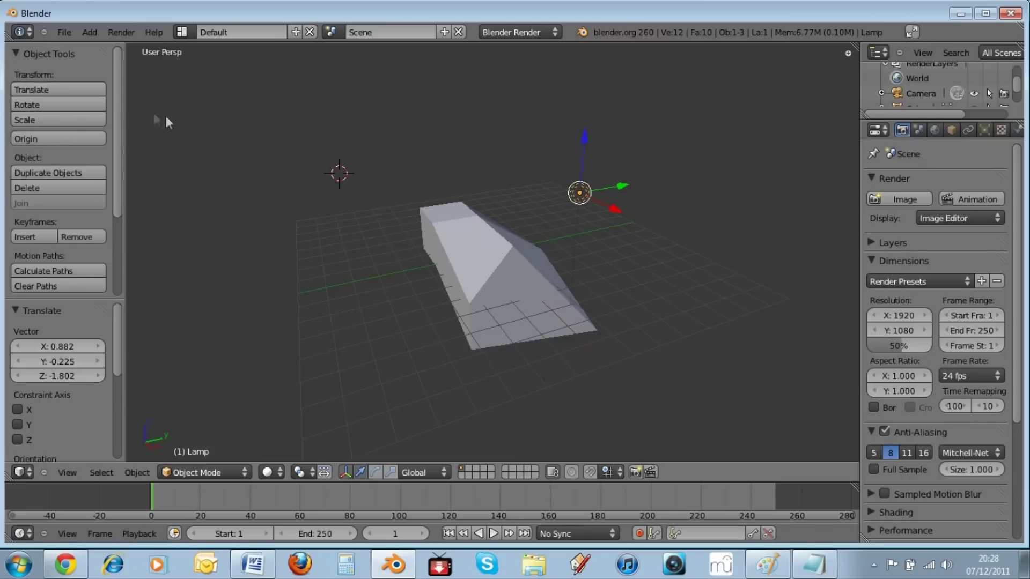
scroll(116, 75, down, 5)
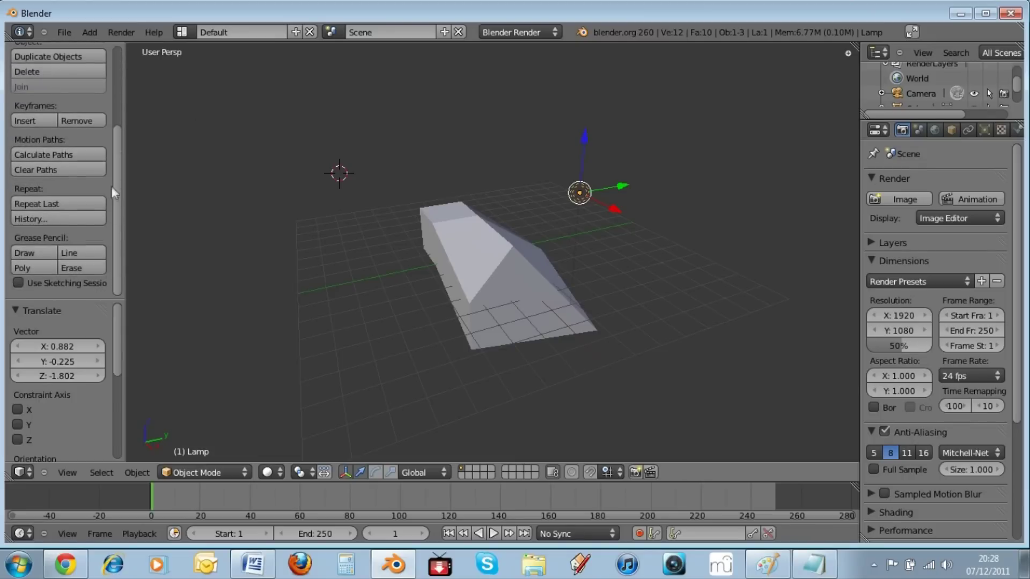
scroll(105, 205, up, 5)
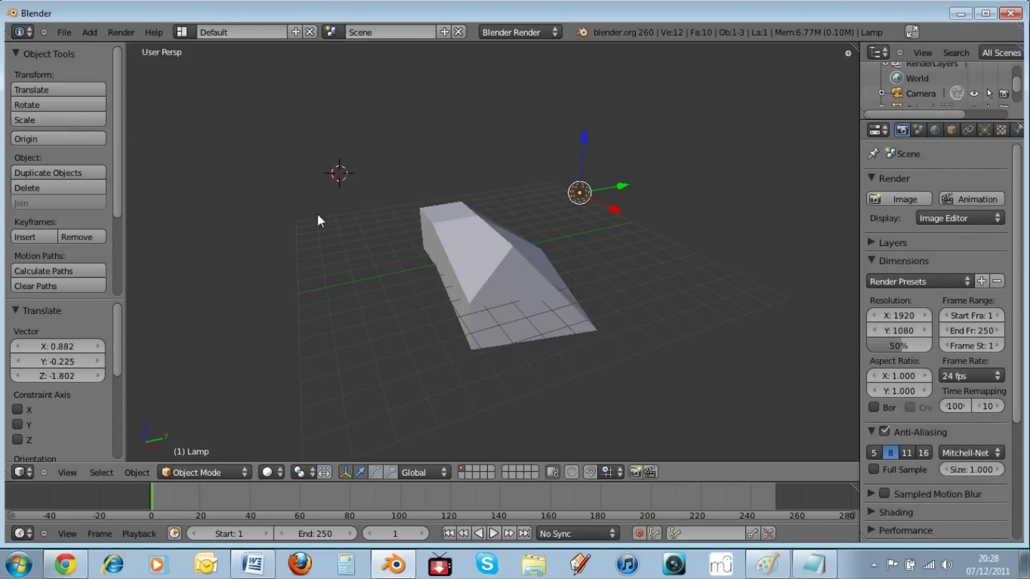
Step: Select the mesh, lamp and camera together
key(a)
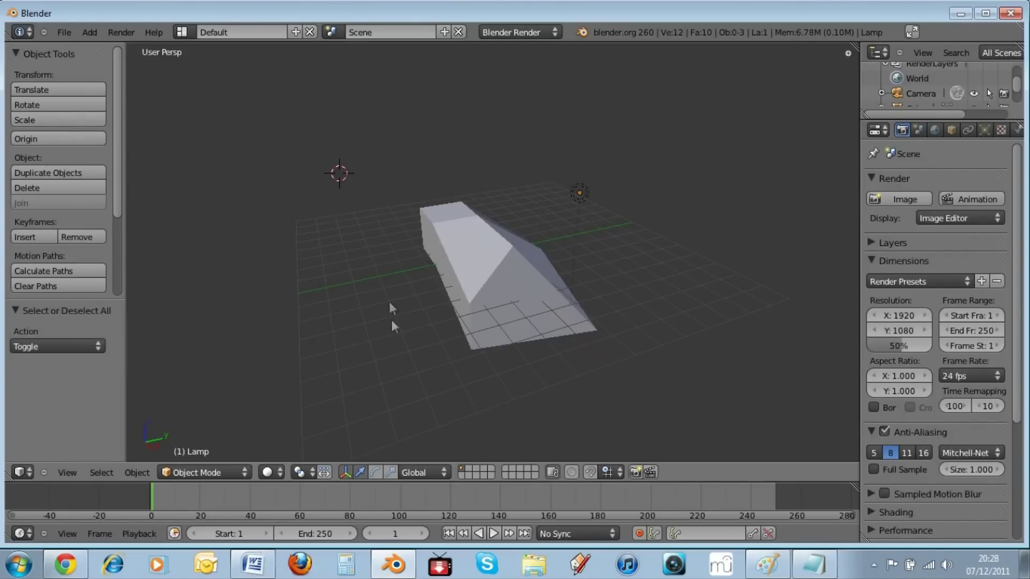
key(b)
drag(680, 378, 326, 112)
key(a)
key(a)
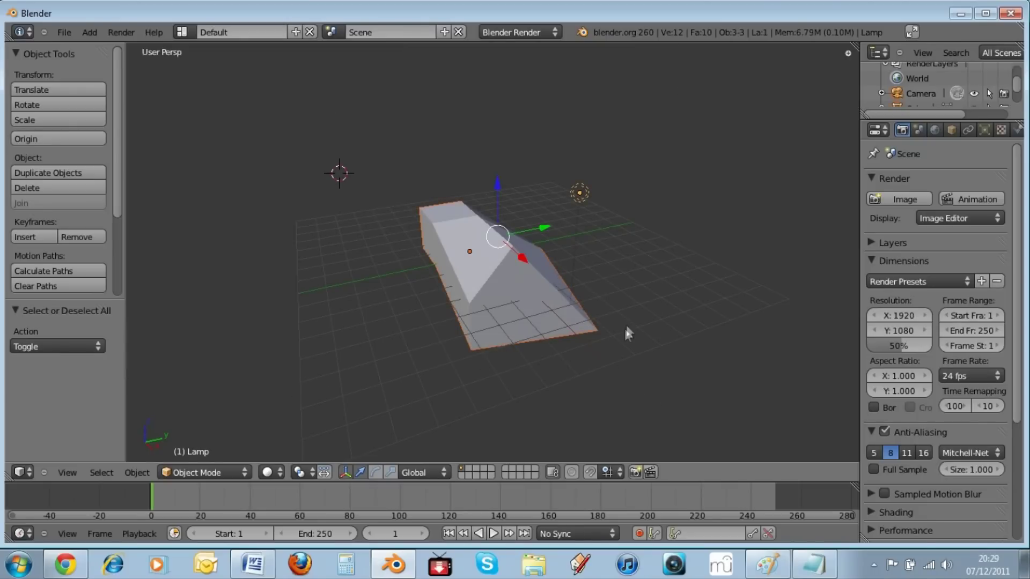
Step: Scale the three selected objects up uniformly by 2.193
key(s)
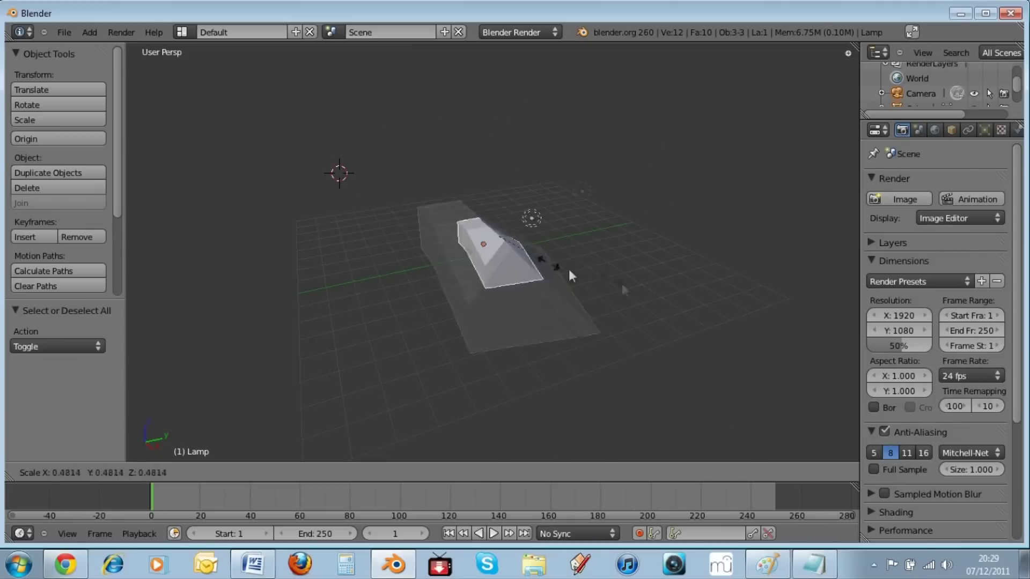
click(748, 321)
scroll(78, 158, down, 5)
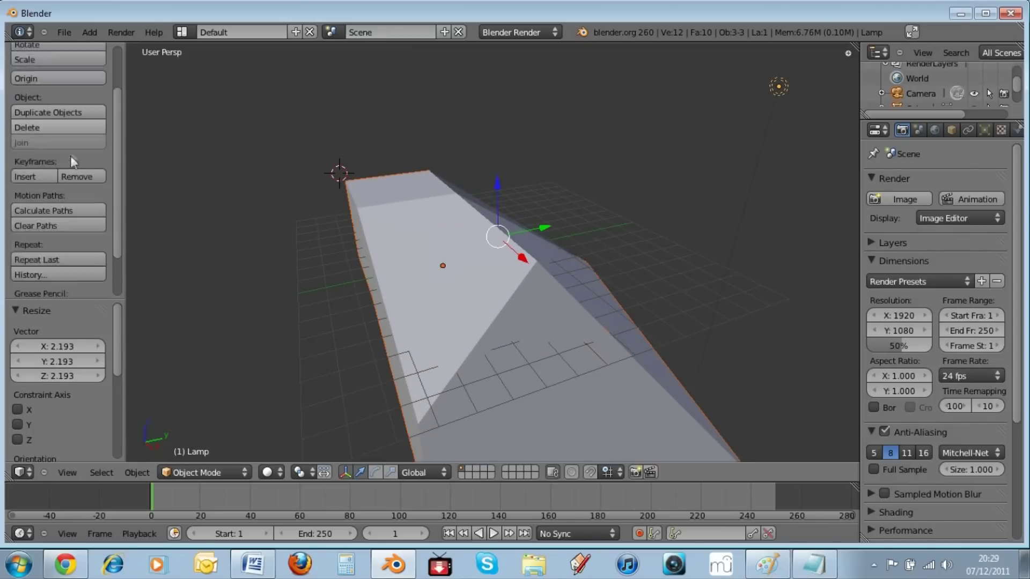
scroll(87, 174, up, 5)
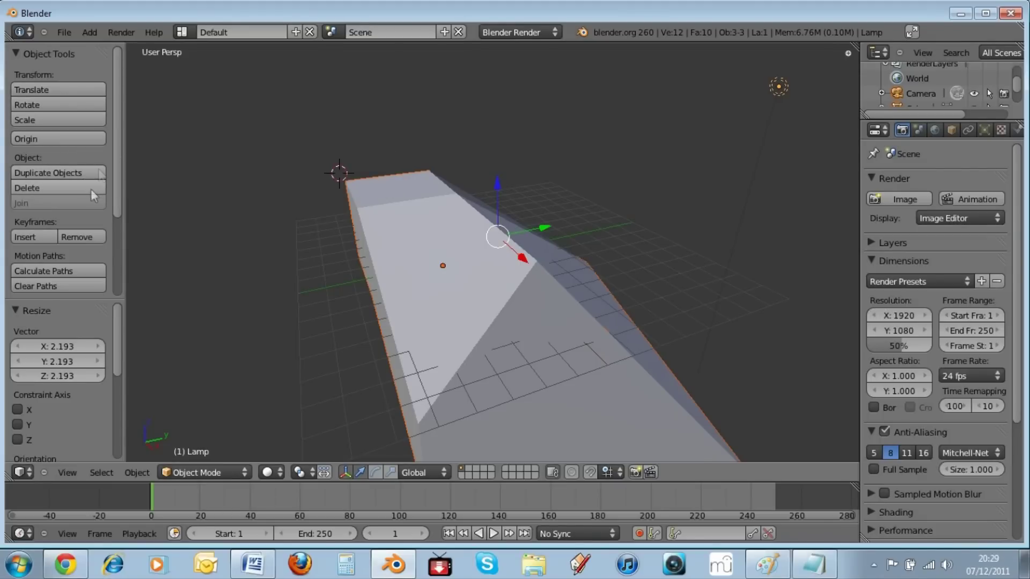
drag(115, 112, 100, 239)
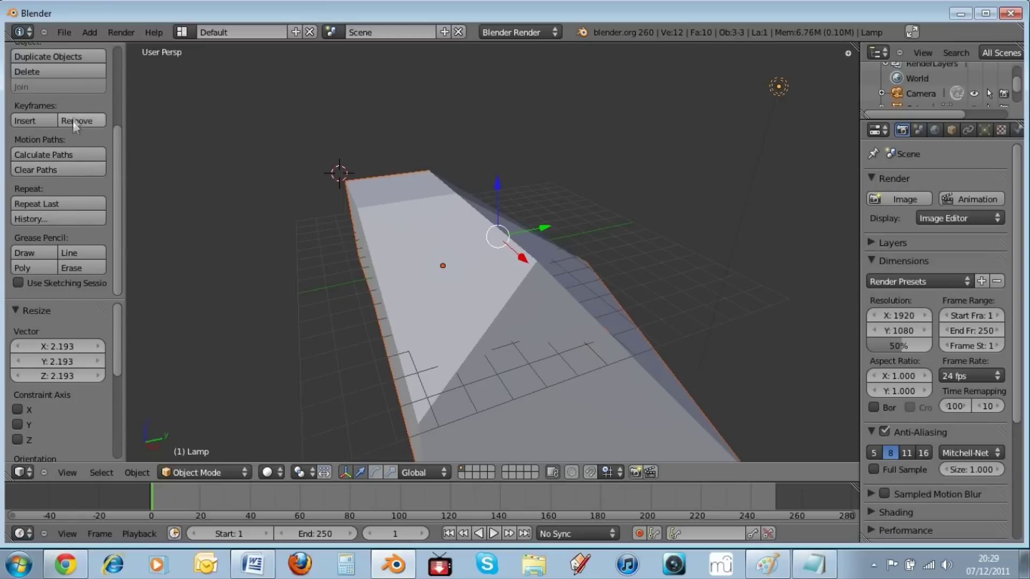
drag(118, 131, 115, 43)
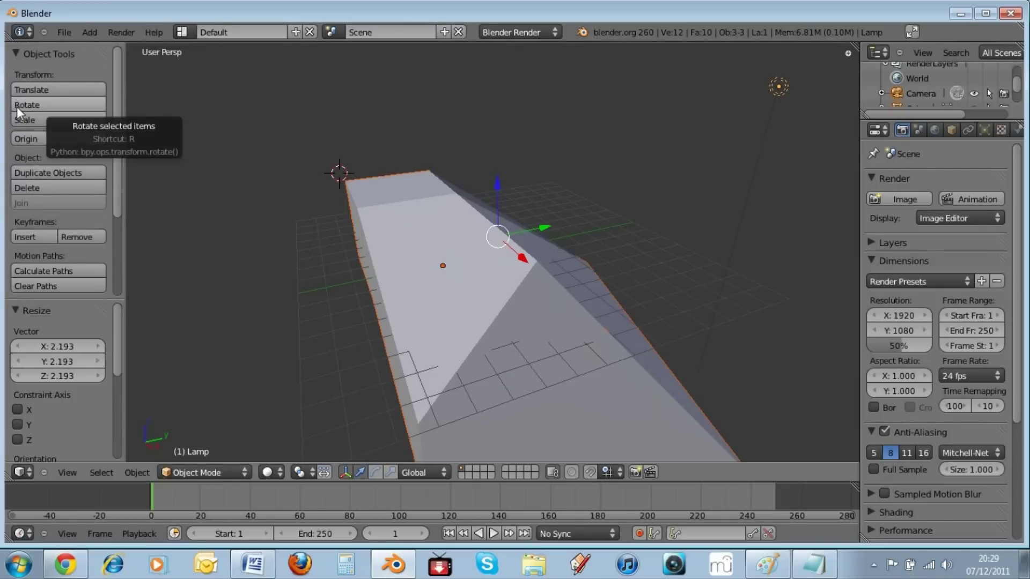
Step: Inspect the shortcut options for Rotate and Translate without changing them
right_click(17, 107)
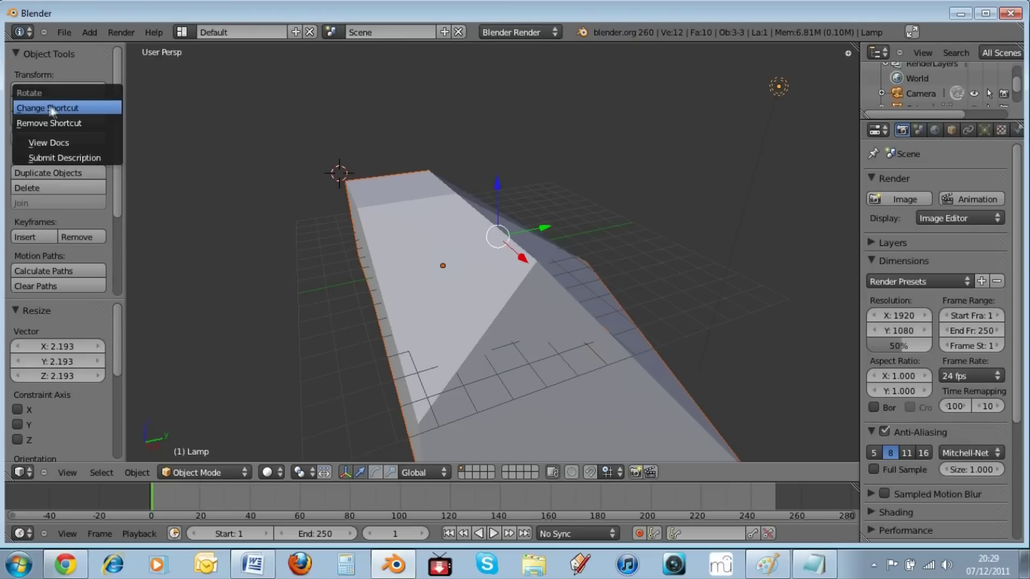
click(63, 108)
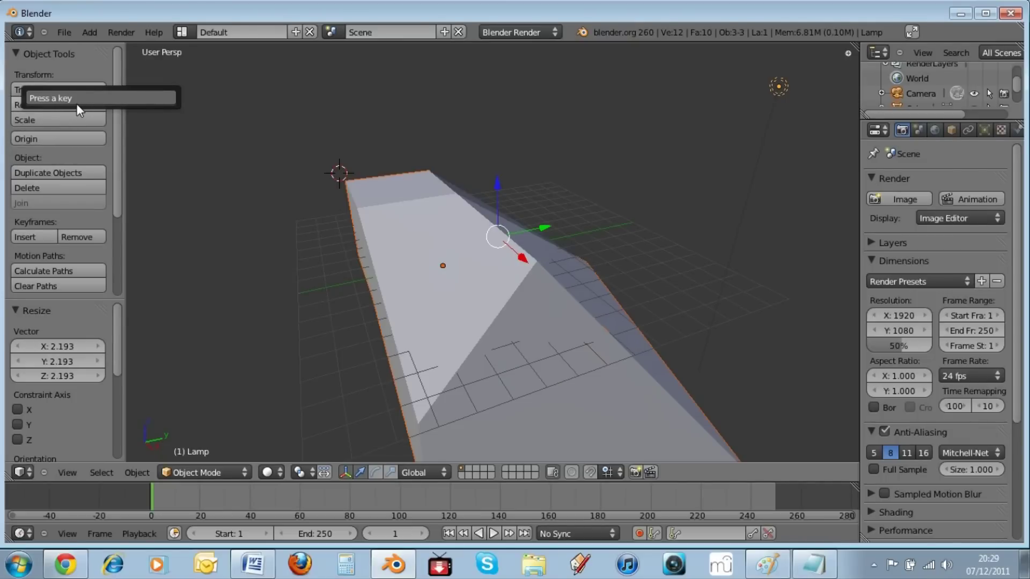
key(r)
right_click(76, 104)
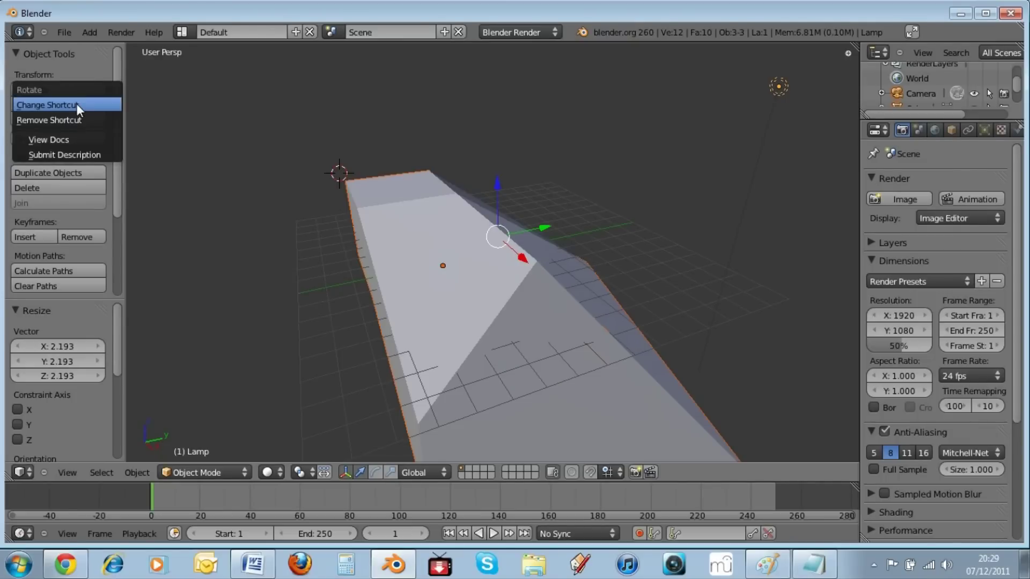
click(77, 104)
key(g)
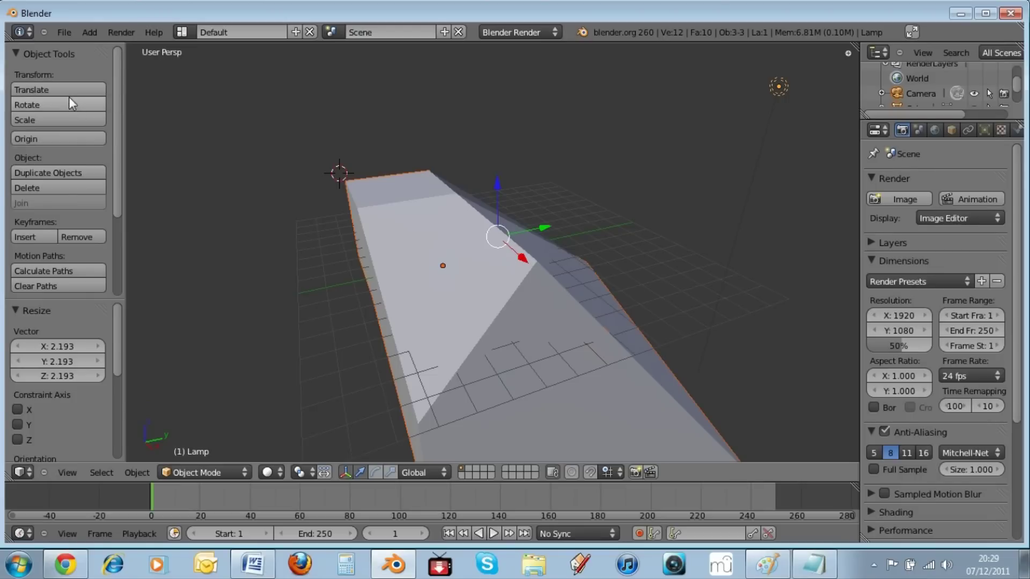
Step: Add an R key shortcut for the Rotate command
right_click(73, 110)
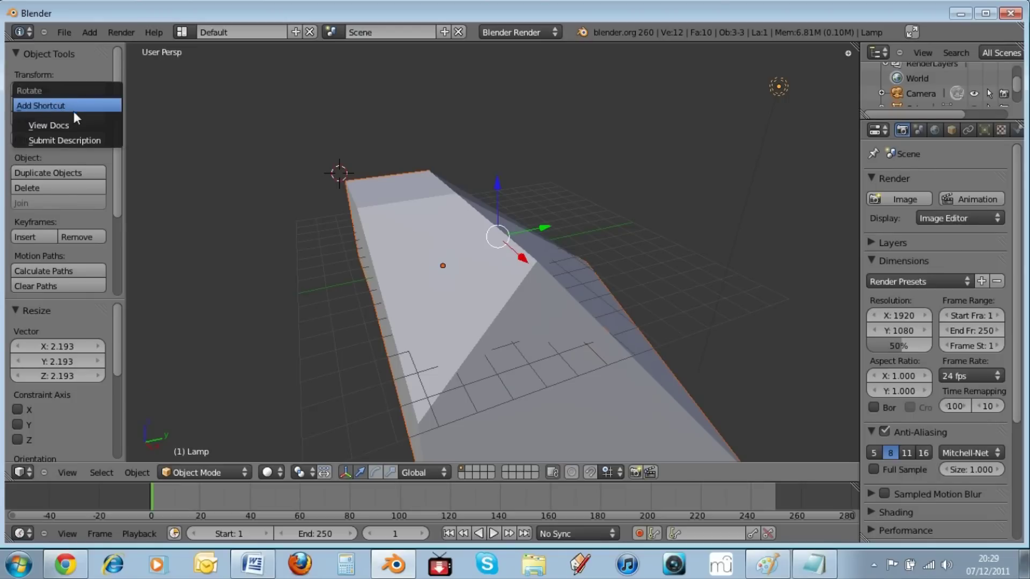
click(75, 105)
click(70, 92)
key(r)
key(r)
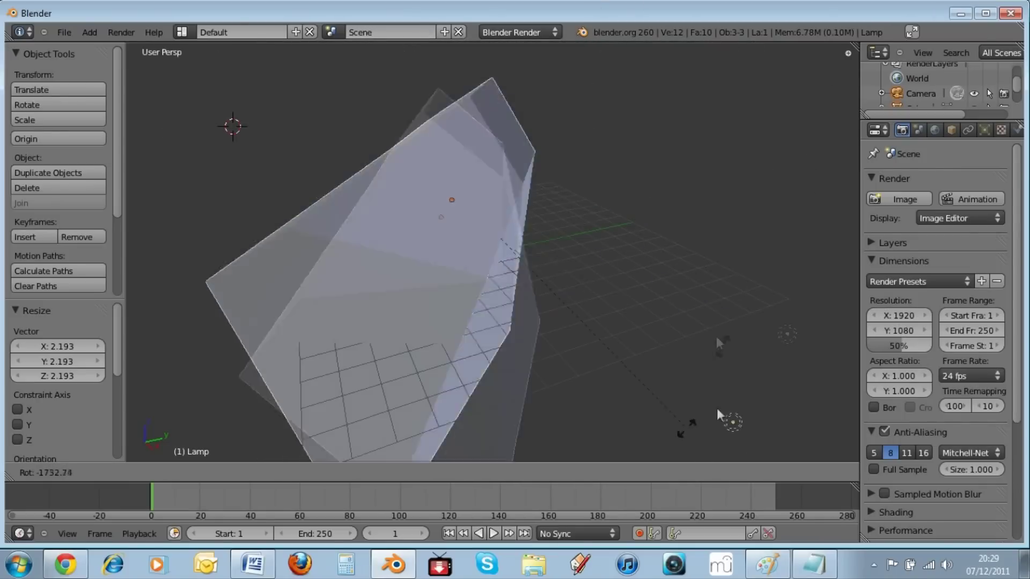
Step: Confirm the group's X rotation of -1748.839°, zoom out and deselect everything
click(597, 285)
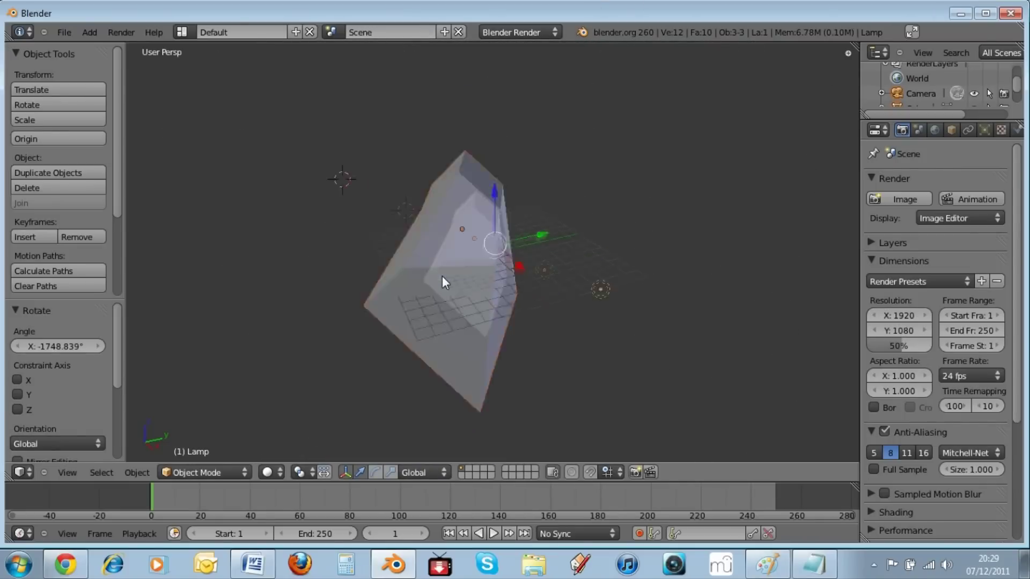
scroll(442, 276, down, 8)
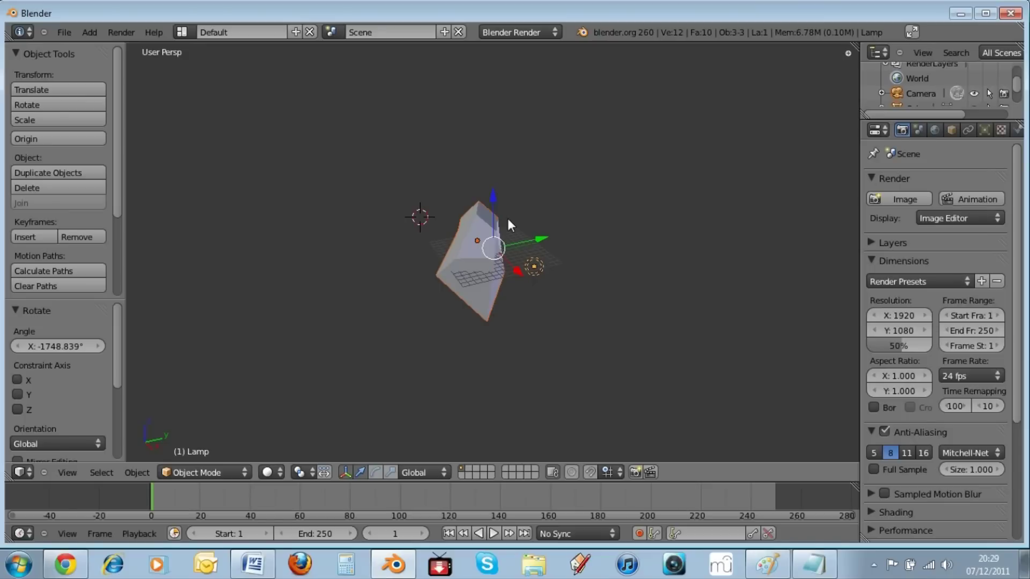
key(a)
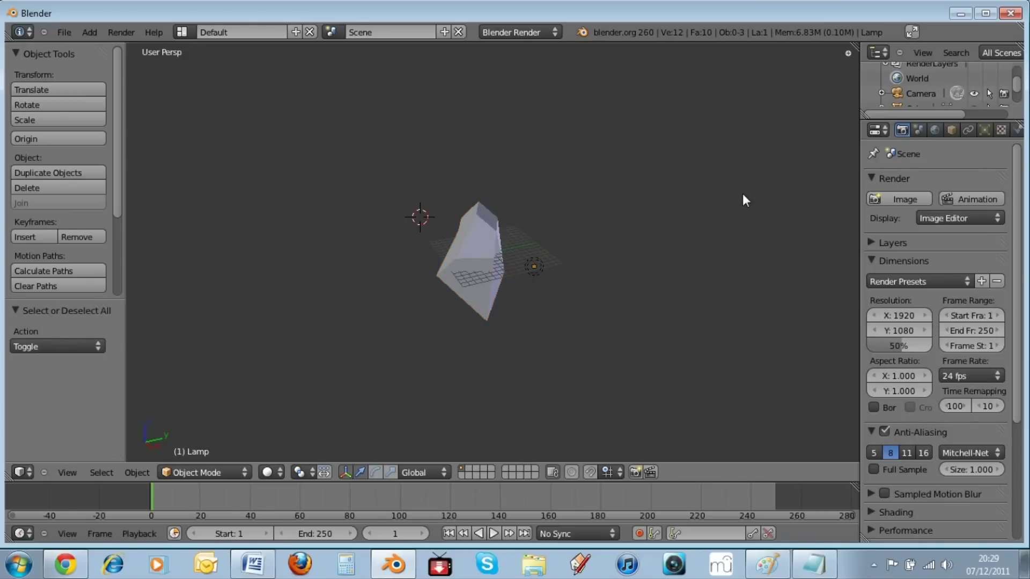